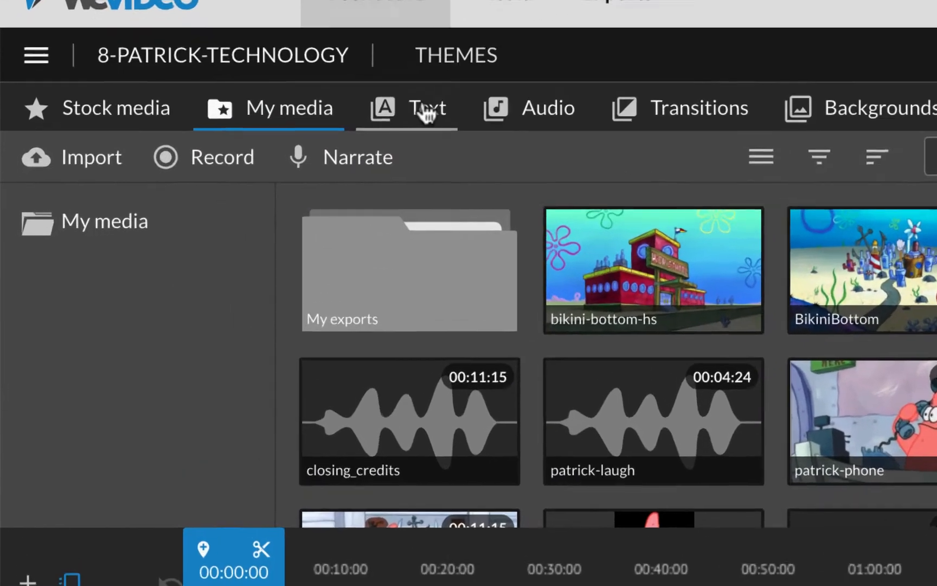
Add the static Basic text title to the start of the Video 1 track.
{"action": "left_click", "coordinate": [426, 111]}
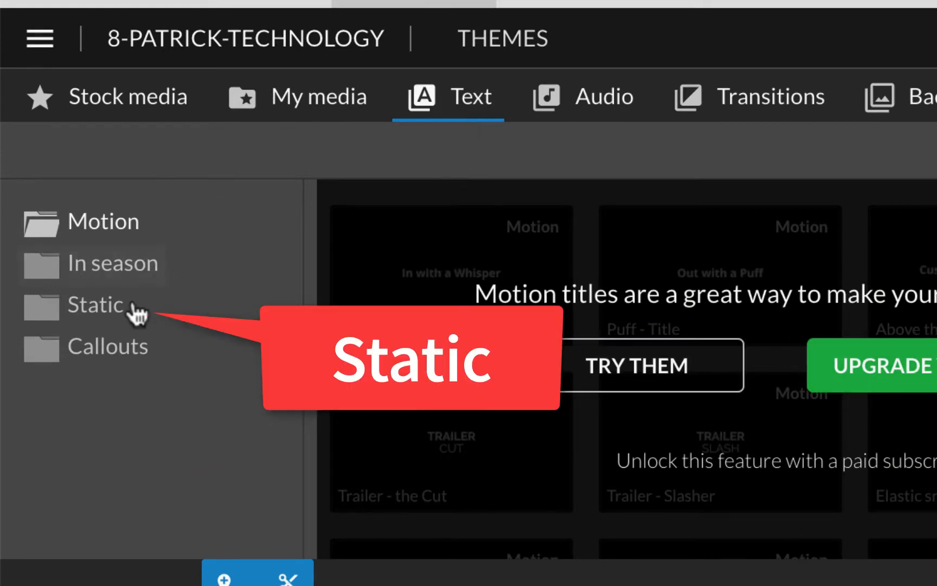
{"action": "left_click", "coordinate": [104, 313]}
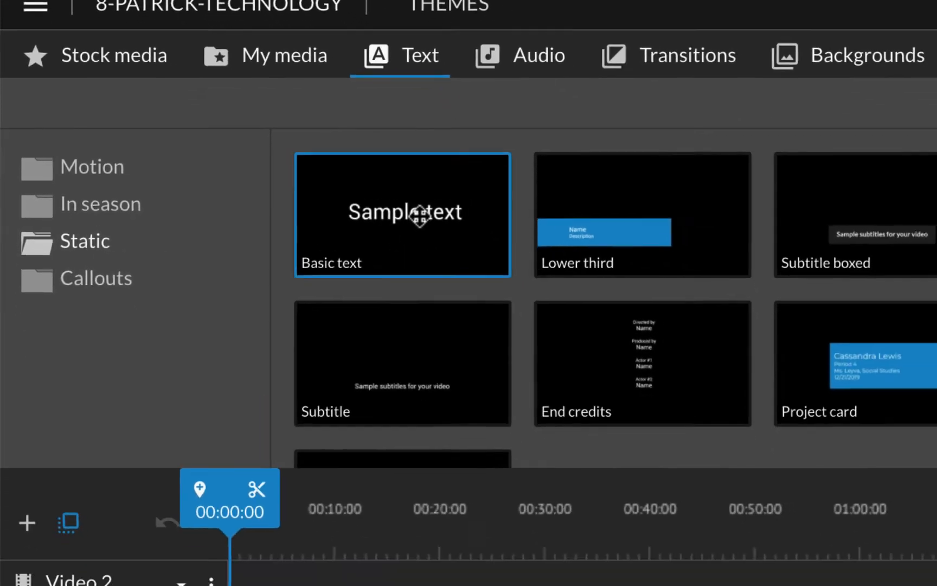
{"action": "left_click_drag", "start_coordinate": [470, 274], "coordinate": [205, 506]}
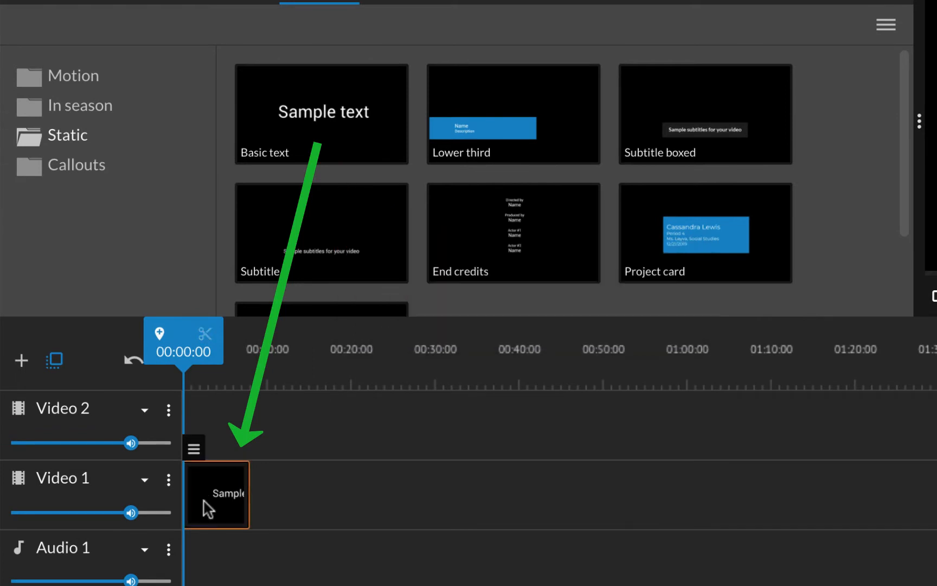
Zoom in on the timeline and shorten the title clip on Video 1 to end at 00:05:01.
{"action": "left_click_drag", "start_coordinate": [184, 334], "coordinate": [244, 339]}
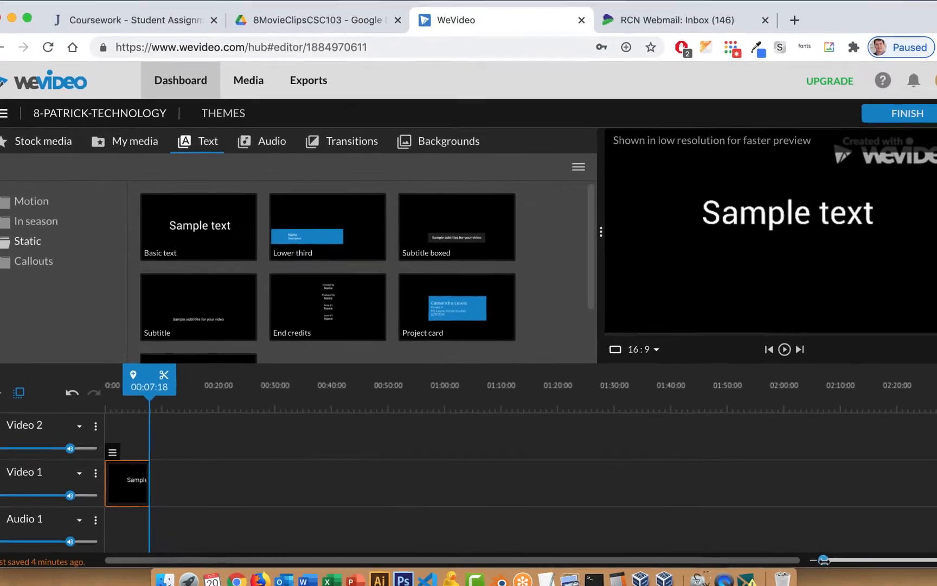
{"action": "left_click_drag", "start_coordinate": [814, 559], "coordinate": [820, 559]}
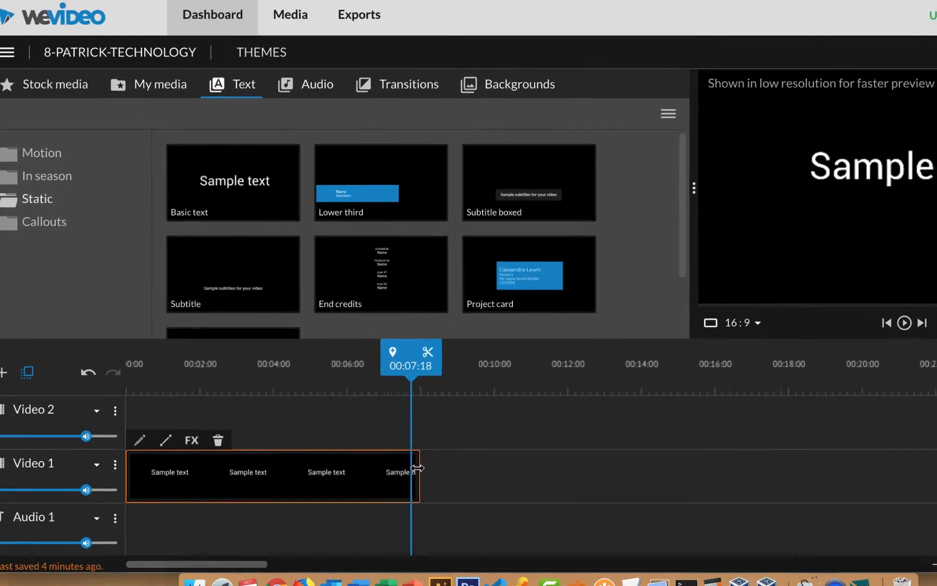
{"action": "left_click_drag", "start_coordinate": [354, 476], "coordinate": [266, 474]}
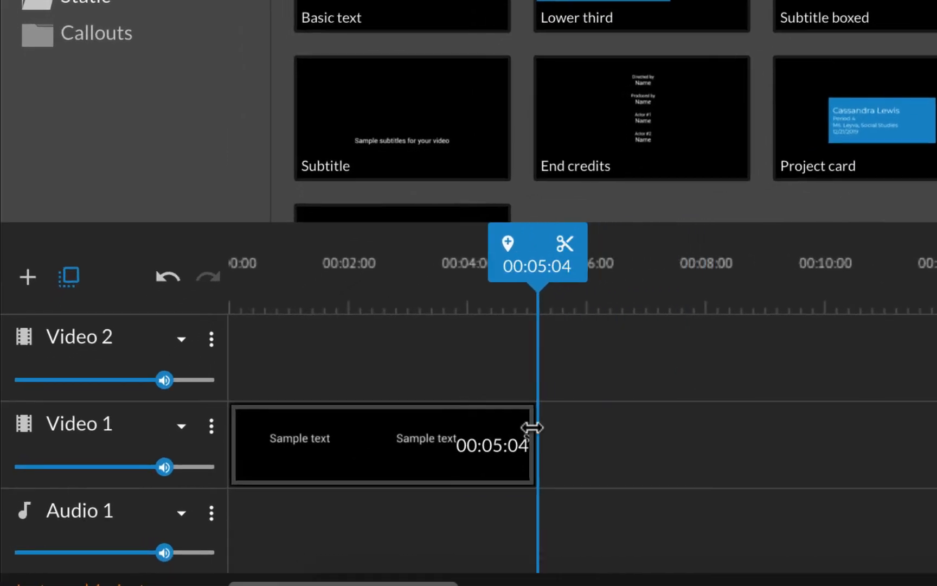
{"action": "mouse_move", "coordinate": [523, 427]}
{"action": "left_mouse_down"}
{"action": "mouse_move", "coordinate": [462, 416]}
{"action": "mouse_move", "coordinate": [525, 413]}
{"action": "left_mouse_up"}
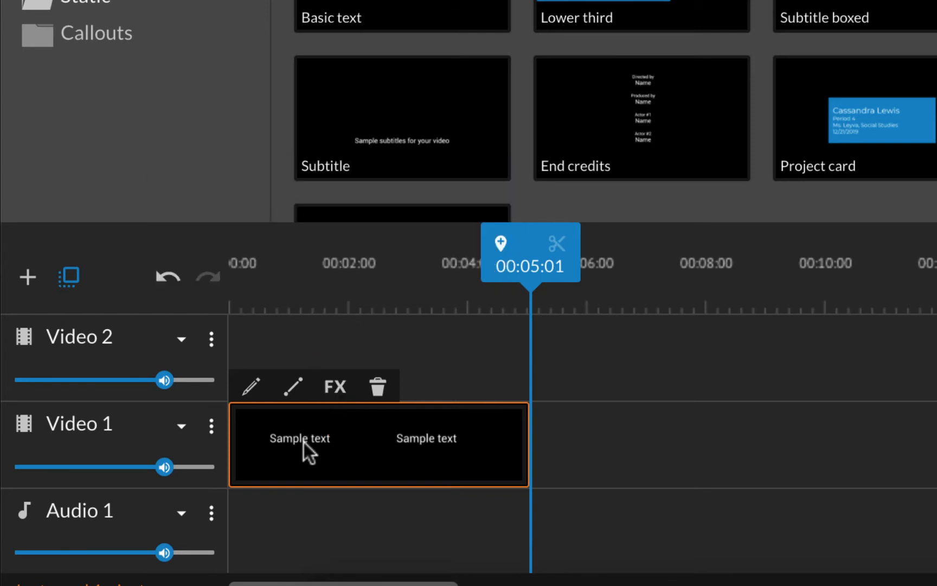
Open the title clip for editing and replace its sample text with "This is Patrick".
{"action": "double_click", "coordinate": [304, 442]}
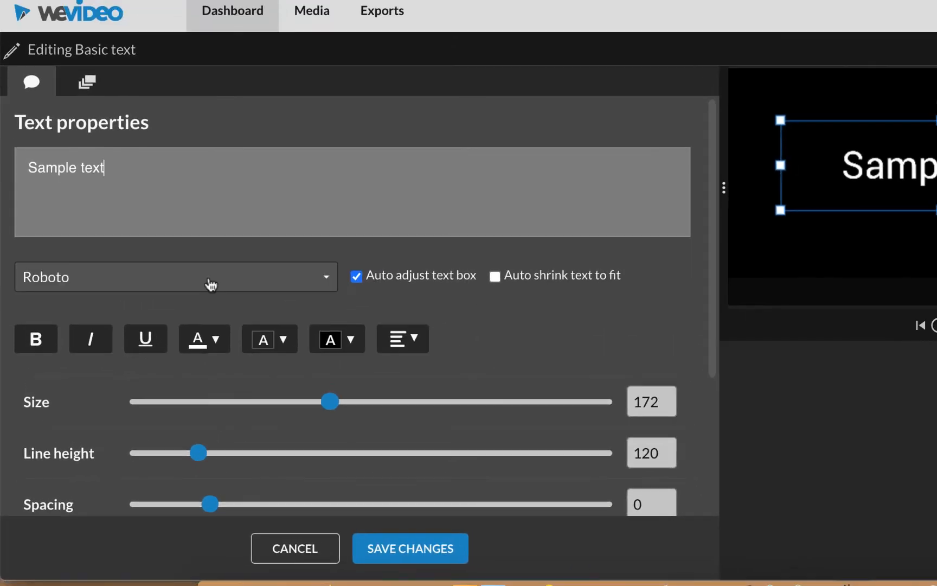
{"action": "left_click_drag", "start_coordinate": [116, 171], "coordinate": [11, 164]}
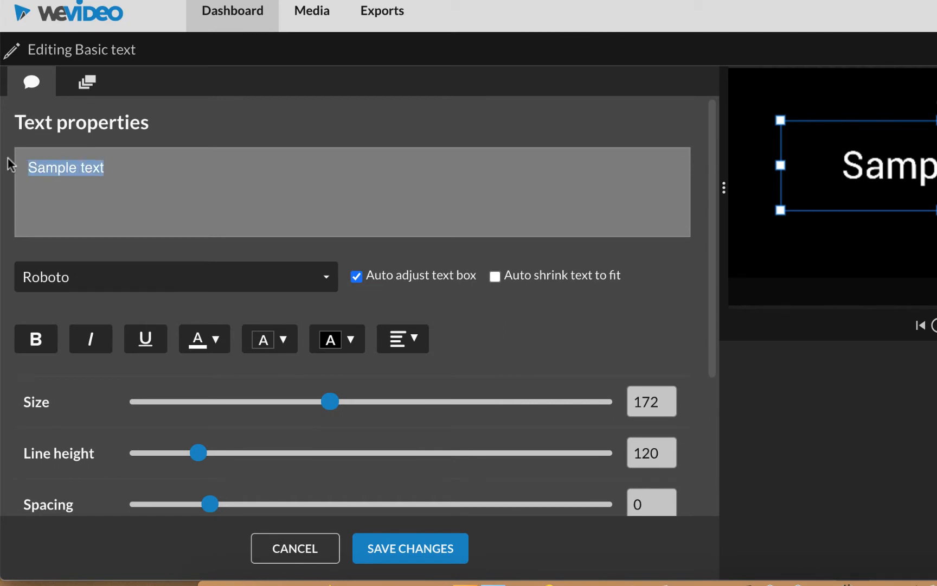
{"action": "type", "text": "This"}
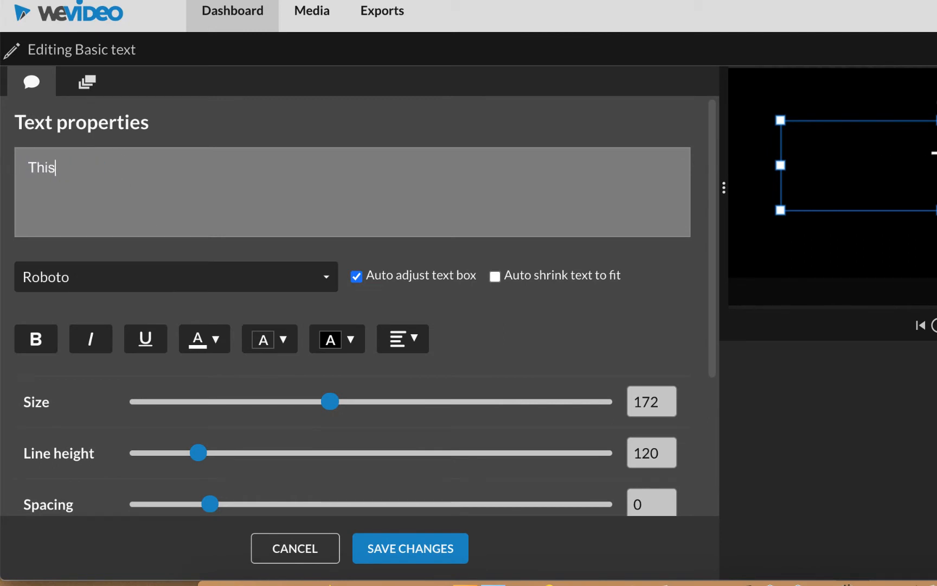
{"action": "type", "text": " is Patrick"}
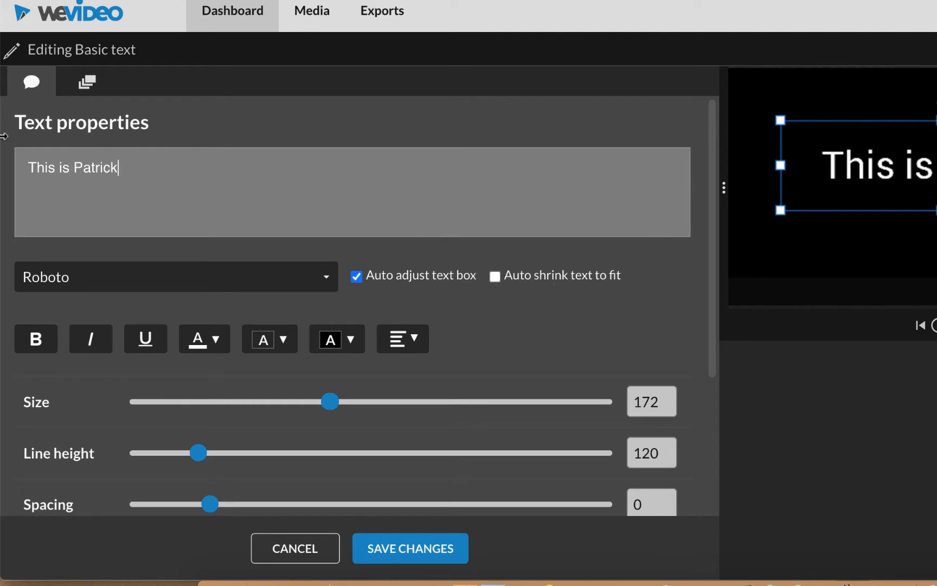
Change the font of the whole title text to Alfa Slab One.
{"action": "key", "text": "super+a"}
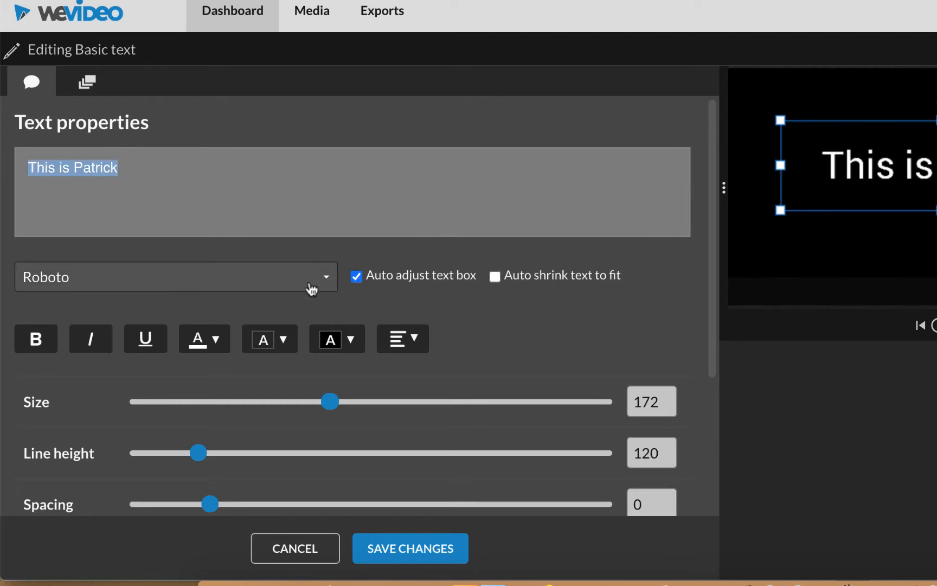
{"action": "left_click", "coordinate": [327, 283]}
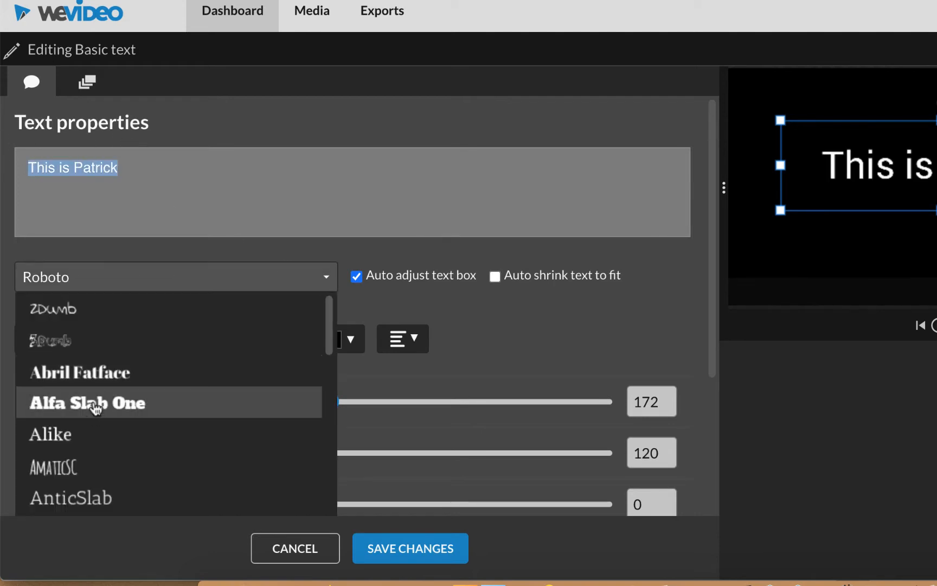
{"action": "left_click", "coordinate": [96, 407]}
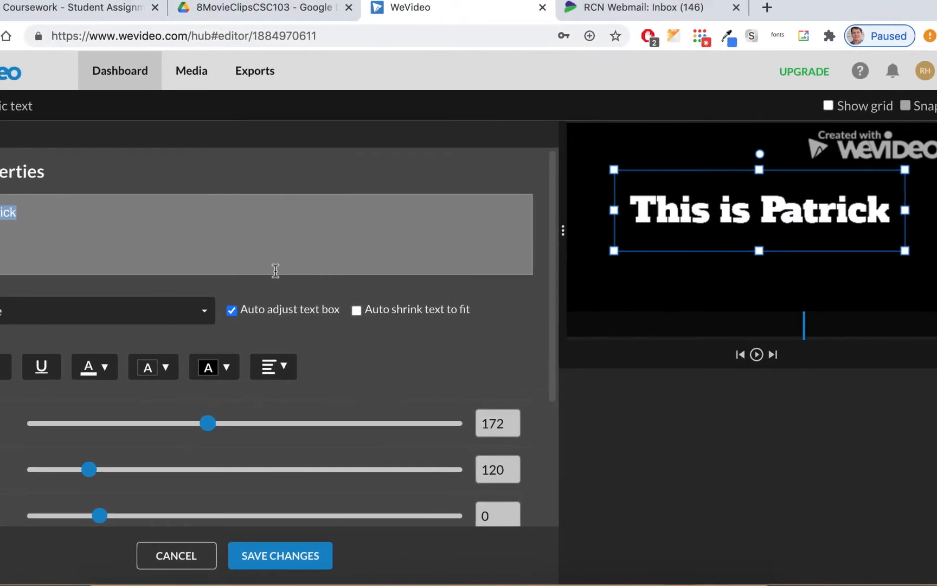
{"action": "left_click", "coordinate": [369, 368]}
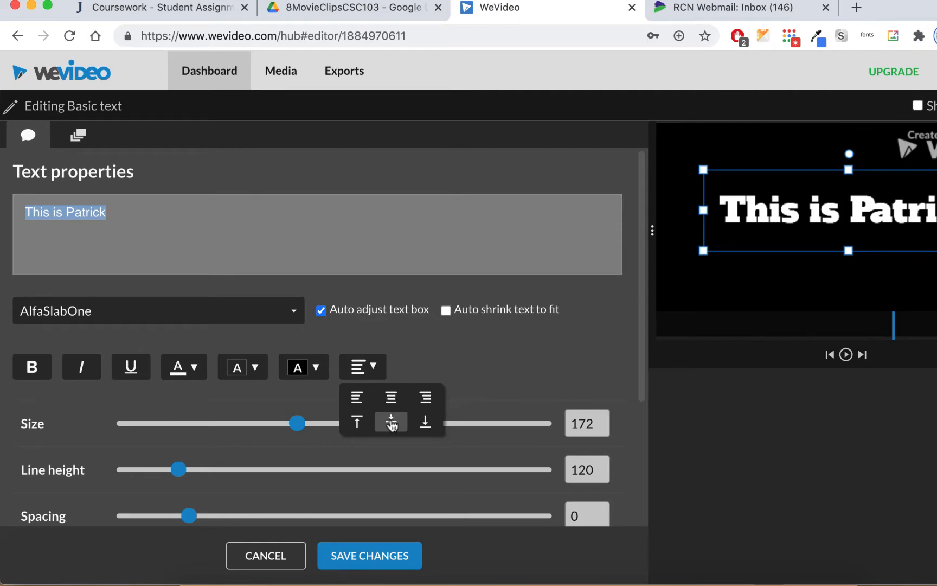
{"action": "left_click", "coordinate": [423, 352]}
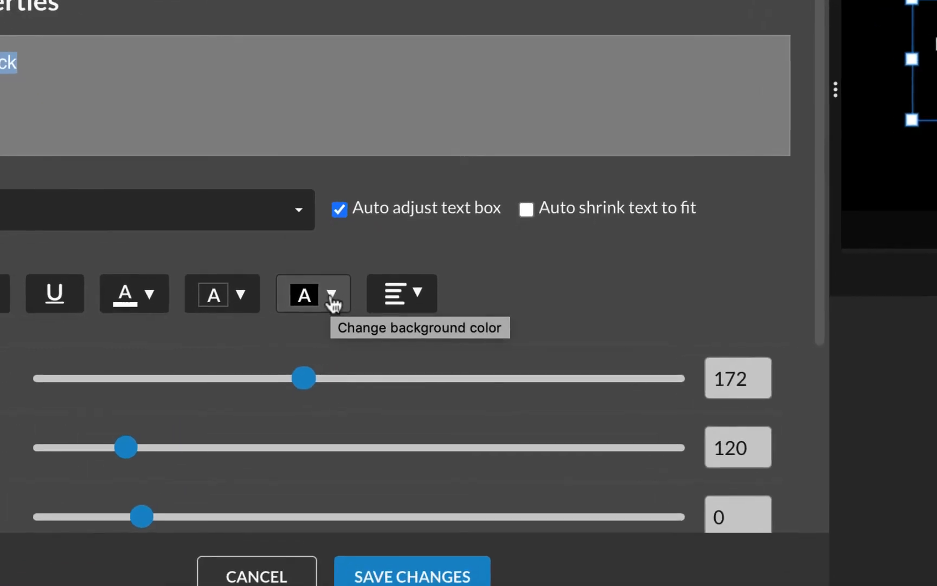
Give the title text box a blue background and stretch the box on all sides to fill the frame.
{"action": "left_click", "coordinate": [352, 309]}
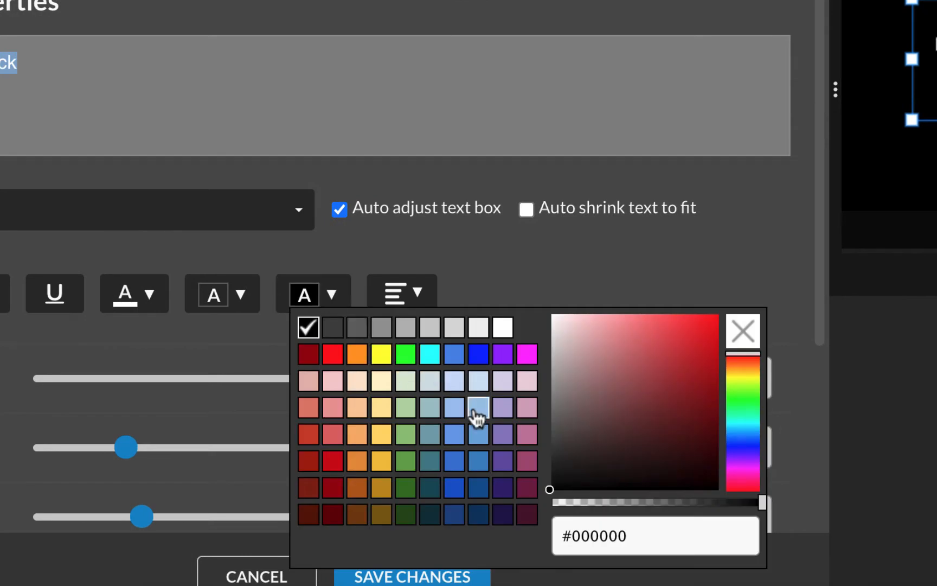
{"action": "left_click", "coordinate": [454, 488]}
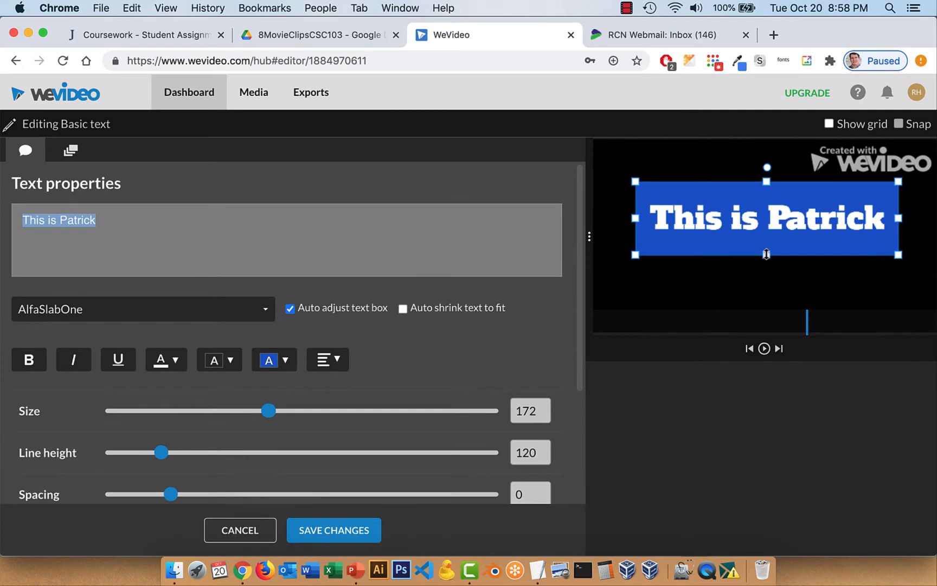
{"action": "left_click_drag", "start_coordinate": [766, 254], "coordinate": [775, 343]}
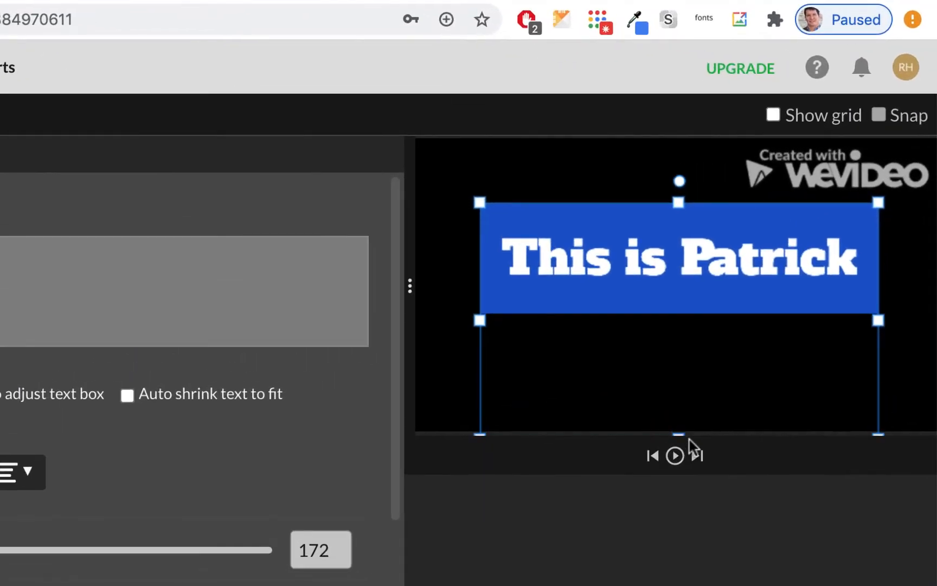
{"action": "left_click_drag", "start_coordinate": [688, 439], "coordinate": [689, 441]}
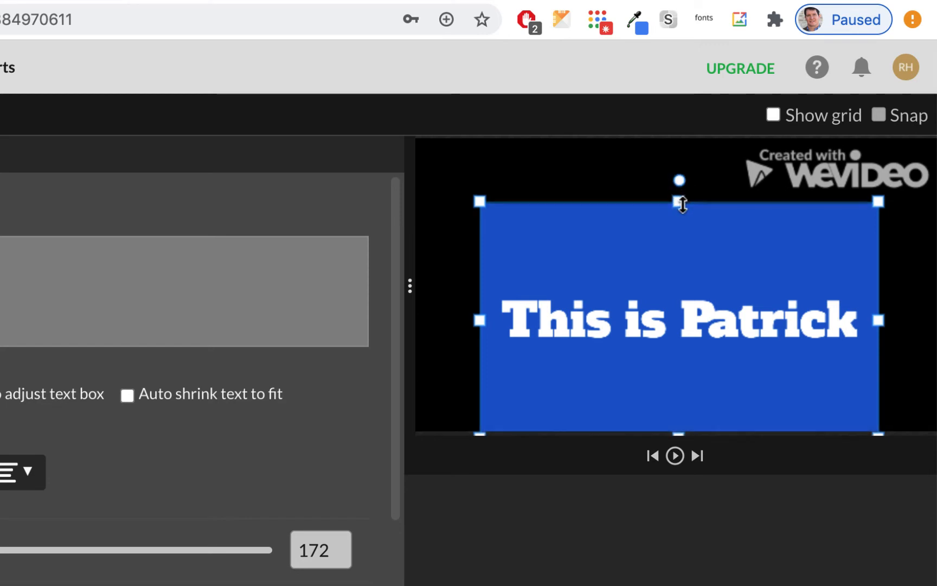
{"action": "left_click_drag", "start_coordinate": [680, 201], "coordinate": [676, 136]}
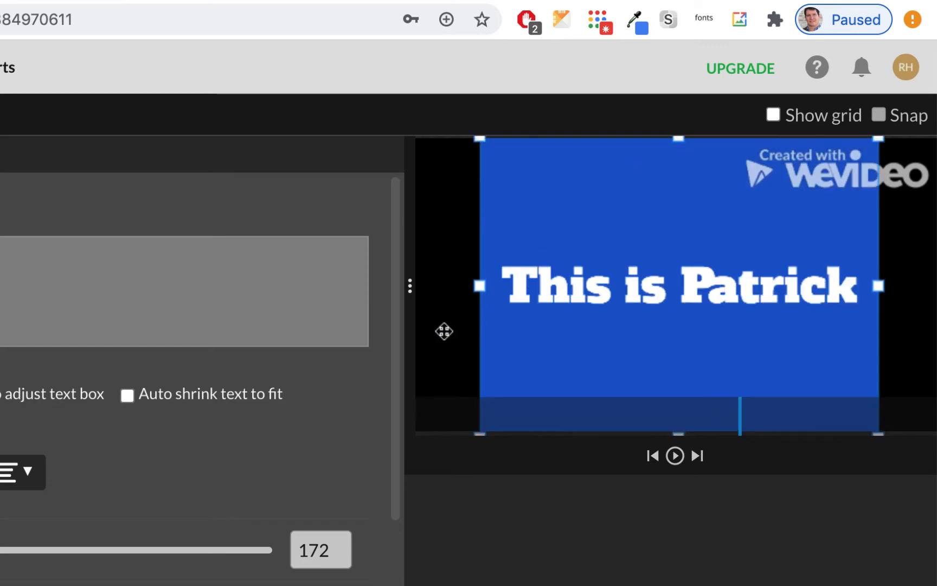
{"action": "left_click_drag", "start_coordinate": [481, 285], "coordinate": [406, 282]}
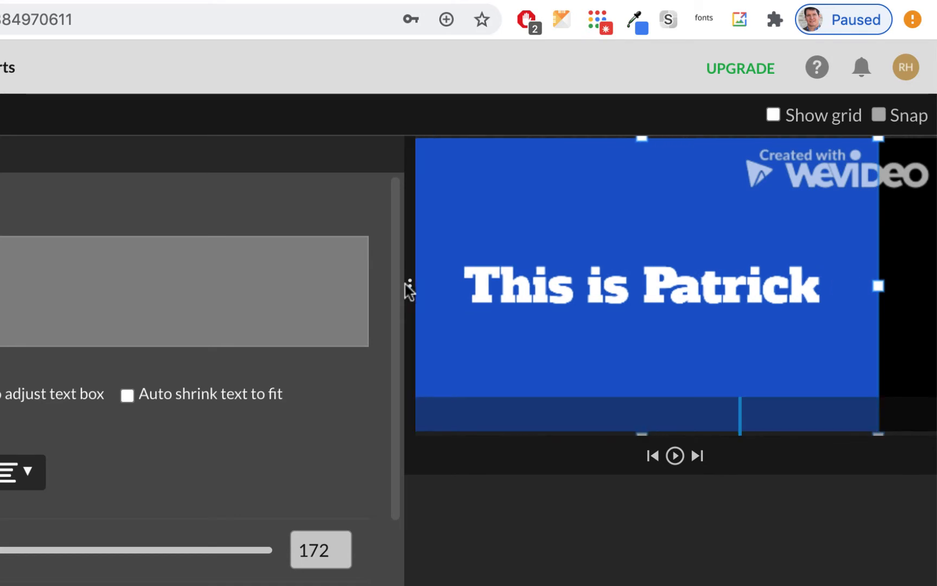
{"action": "left_click_drag", "start_coordinate": [880, 284], "coordinate": [925, 284]}
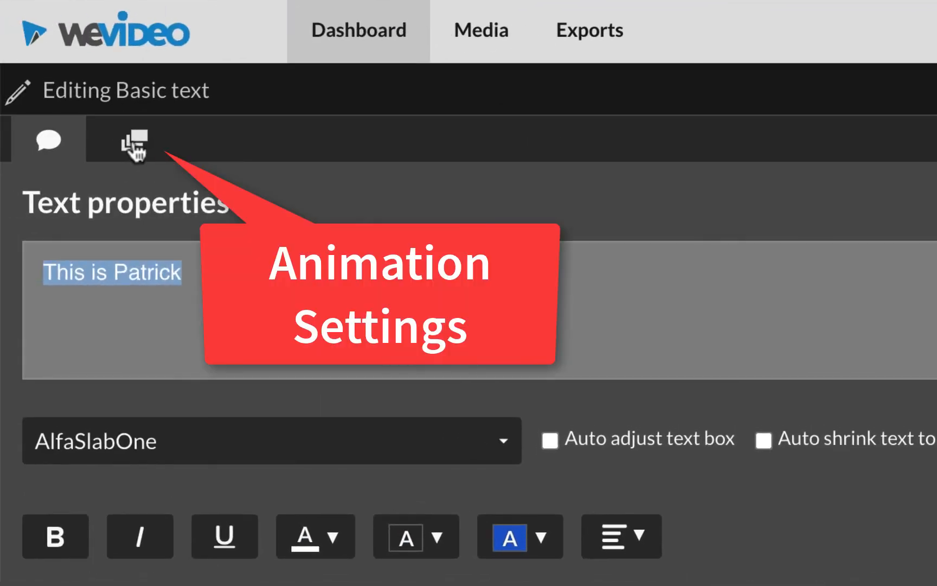
Enable Fade on the title with a 1-second fade in and fade out, save the changes and preview the clip.
{"action": "left_click", "coordinate": [135, 145]}
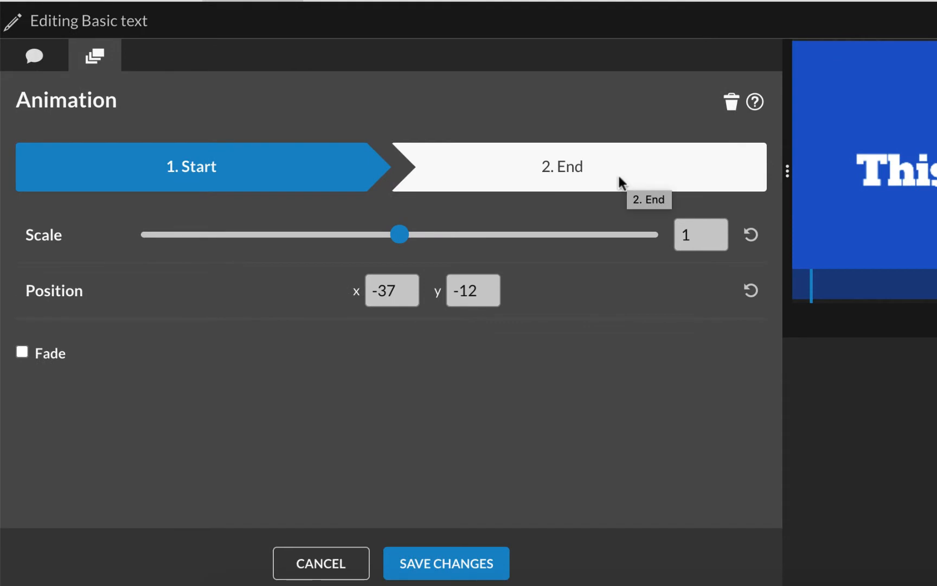
{"action": "left_click", "coordinate": [23, 353]}
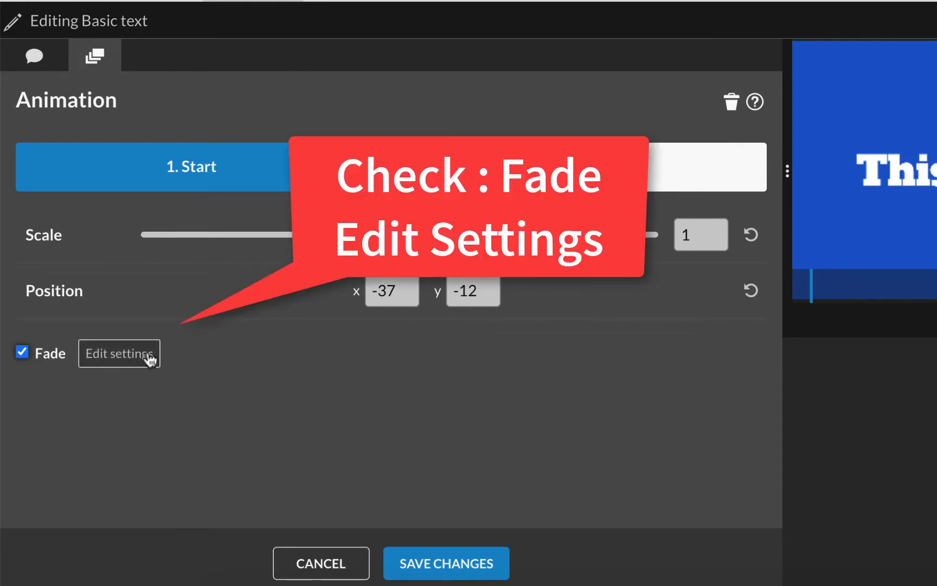
{"action": "left_click", "coordinate": [142, 357]}
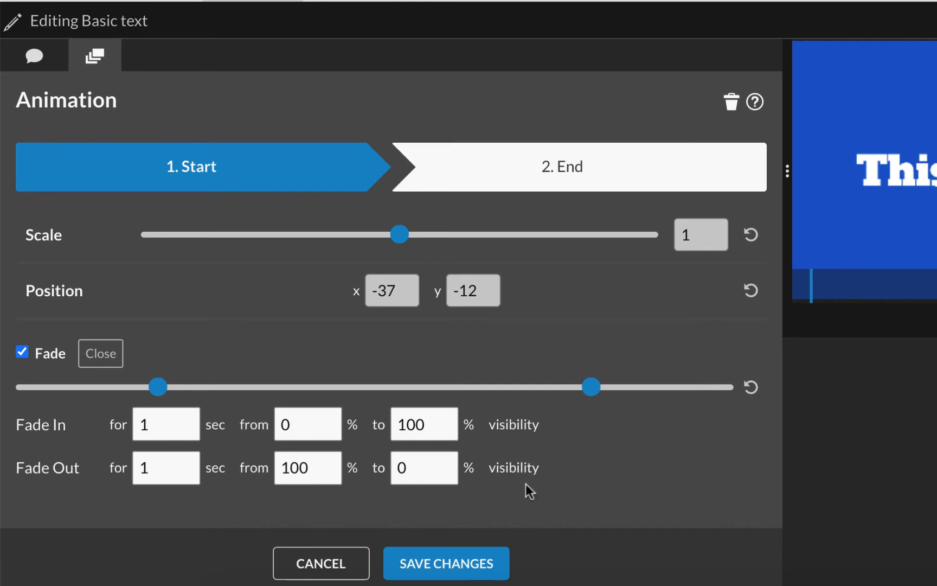
{"action": "left_click", "coordinate": [467, 567]}
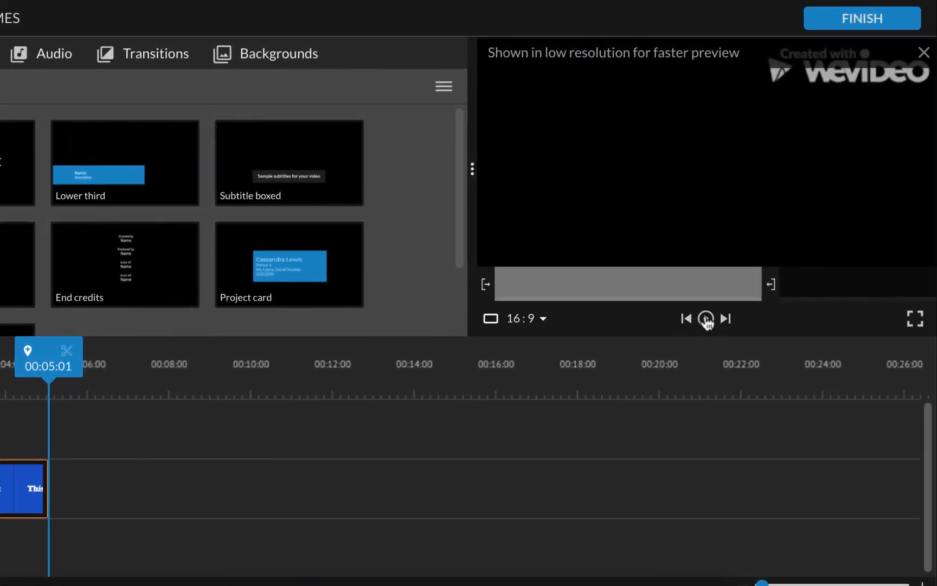
{"action": "left_click", "coordinate": [706, 319]}
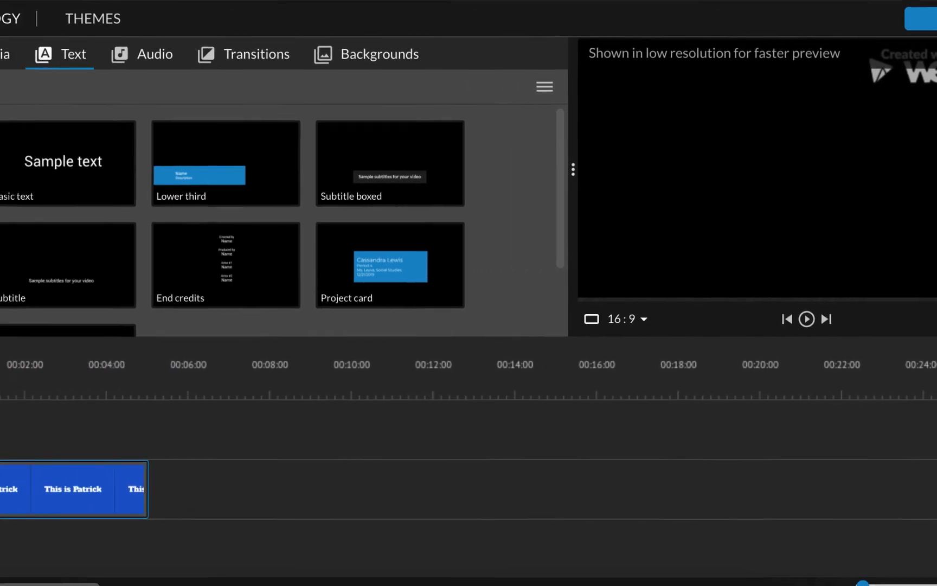
{"action": "left_click_drag", "start_coordinate": [366, 349], "coordinate": [359, 349]}
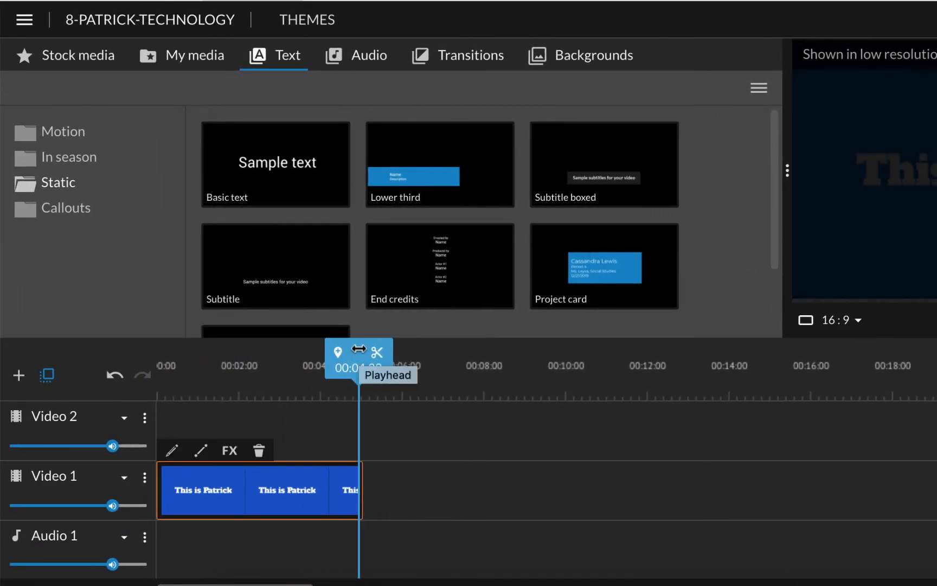
Place the this_is_patrick audio clip from My media on Audio 1, beneath the middle of the title clip.
{"action": "left_click", "coordinate": [203, 57]}
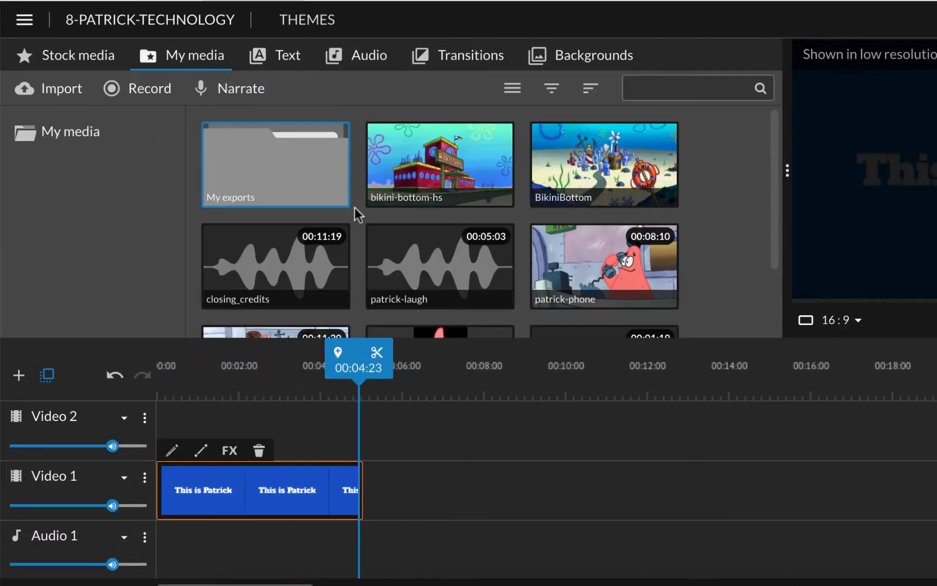
{"action": "scroll", "coordinate": [482, 208], "scroll_direction": "down", "scroll_amount": 3}
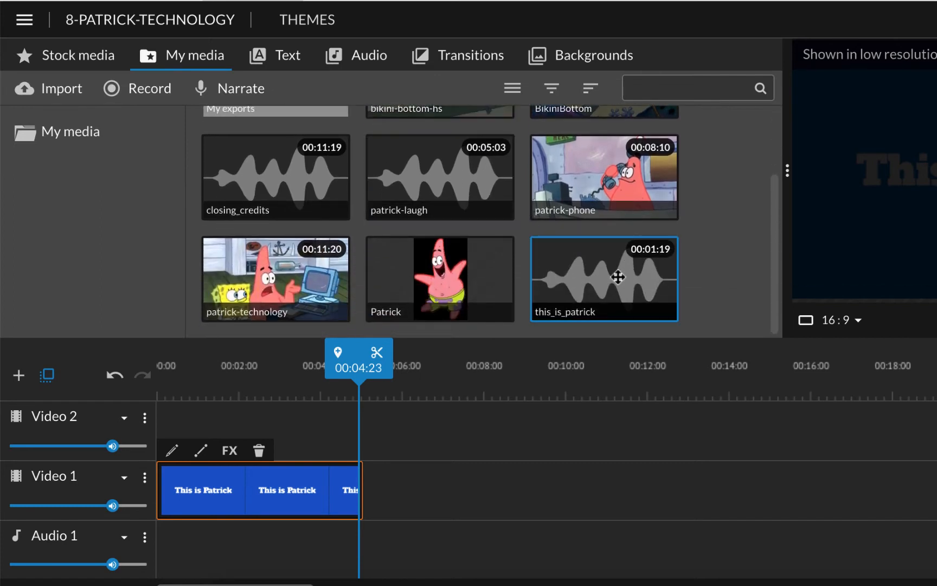
{"action": "left_click_drag", "start_coordinate": [626, 272], "coordinate": [279, 550]}
Play back the title with its audio from near the start, and return the playhead to 00:02:13.
{"action": "left_click_drag", "start_coordinate": [251, 368], "coordinate": [168, 367]}
{"action": "key", "text": "space"}
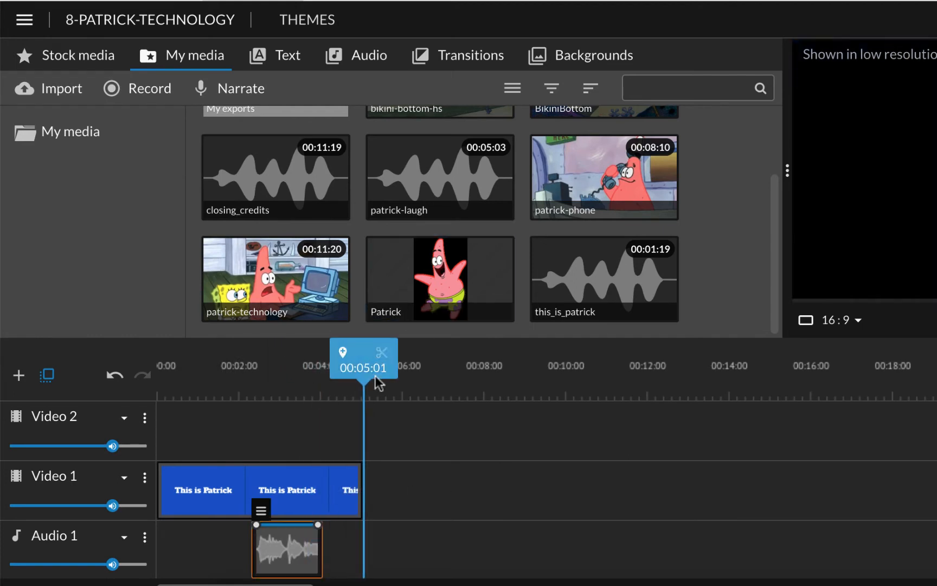
{"action": "left_click_drag", "start_coordinate": [374, 376], "coordinate": [189, 377]}
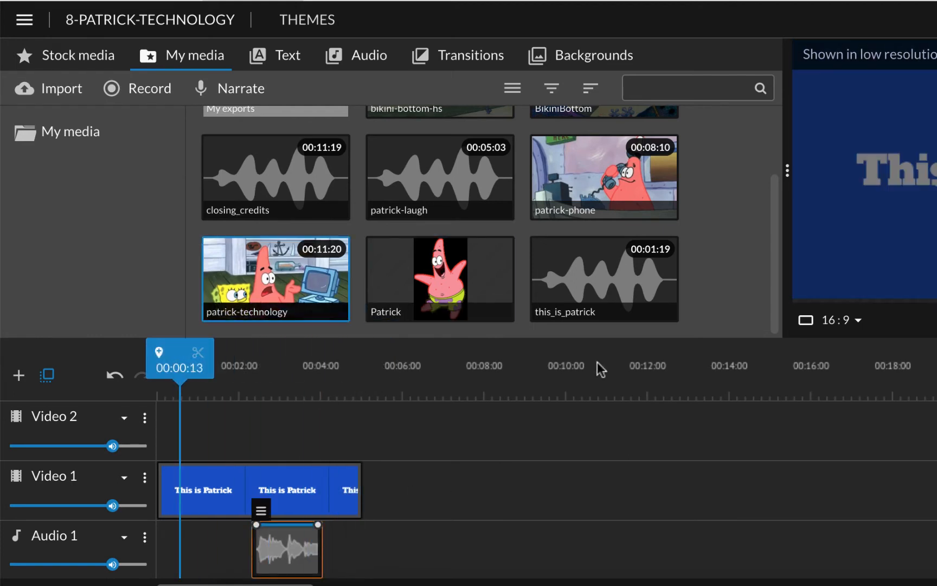
{"action": "key", "text": "space"}
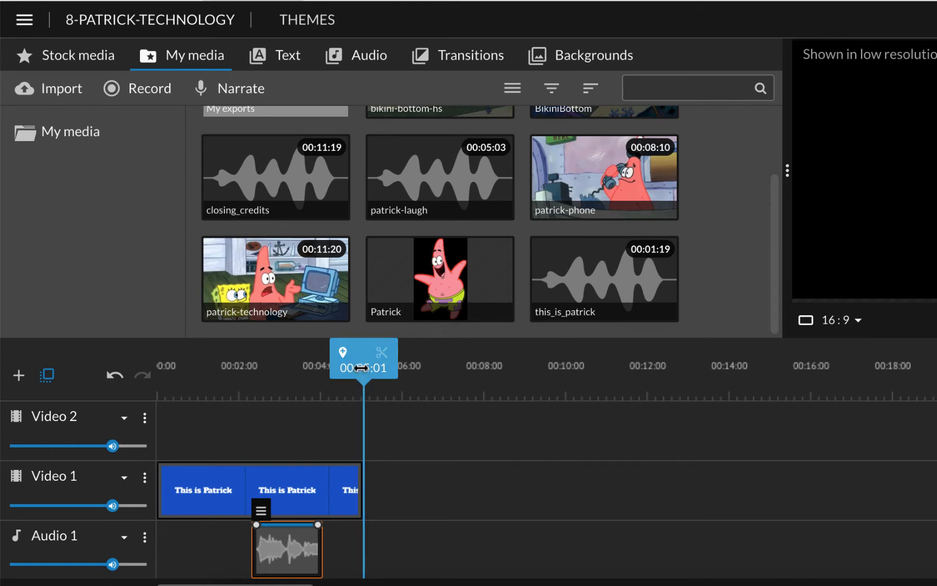
{"action": "left_click_drag", "start_coordinate": [363, 362], "coordinate": [262, 362]}
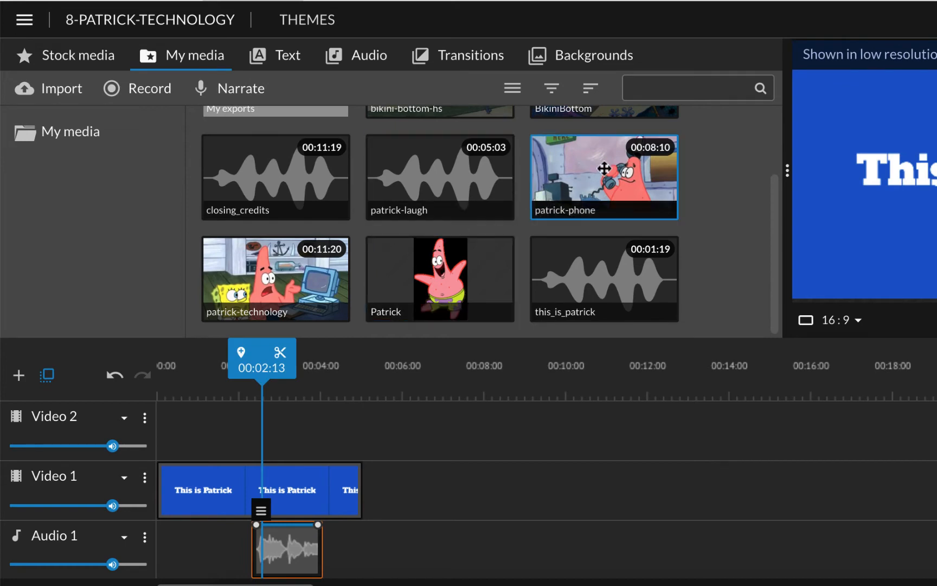
Place the patrick-phone clip on Video 1 directly after the title and play back the join from 00:04:05.
{"action": "left_click_drag", "start_coordinate": [604, 169], "coordinate": [392, 485]}
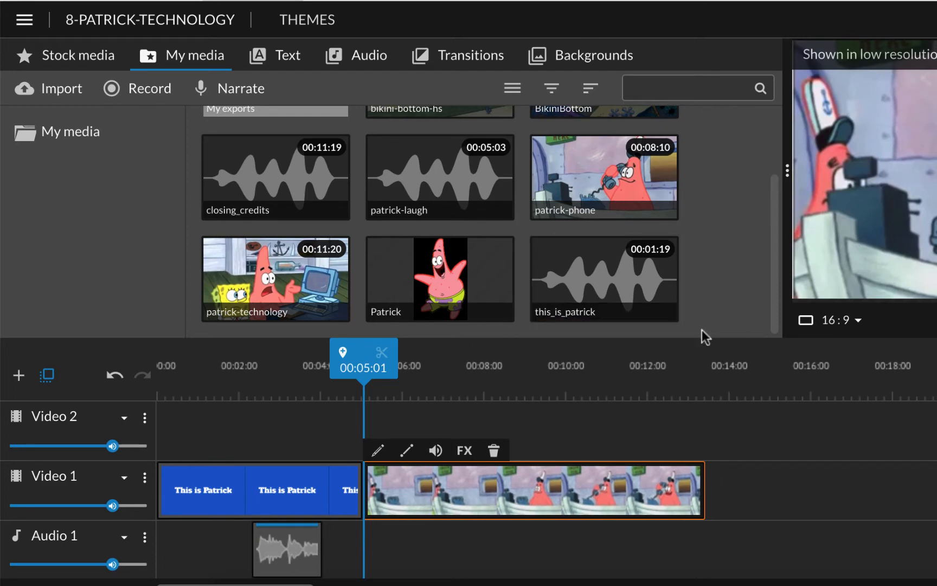
{"action": "left_click_drag", "start_coordinate": [360, 363], "coordinate": [327, 363]}
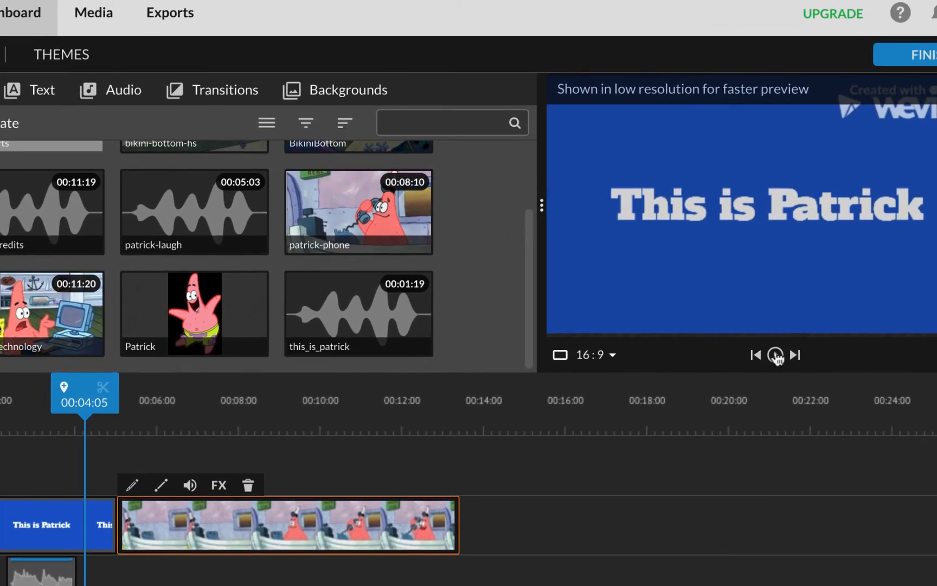
{"action": "left_click", "coordinate": [776, 355]}
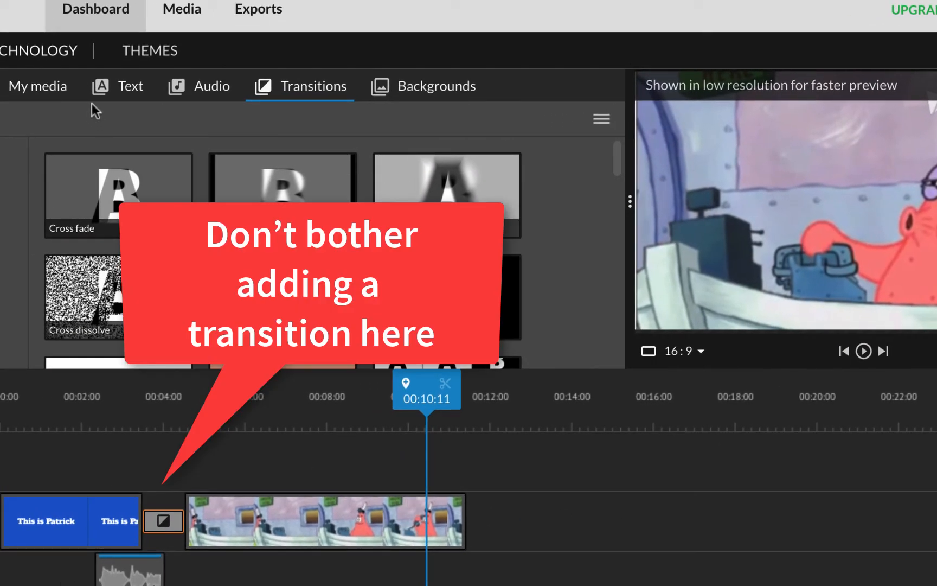
Place the patrick-technology clip from My media on Video 1, directly after the patrick-phone clip.
{"action": "left_click", "coordinate": [54, 95]}
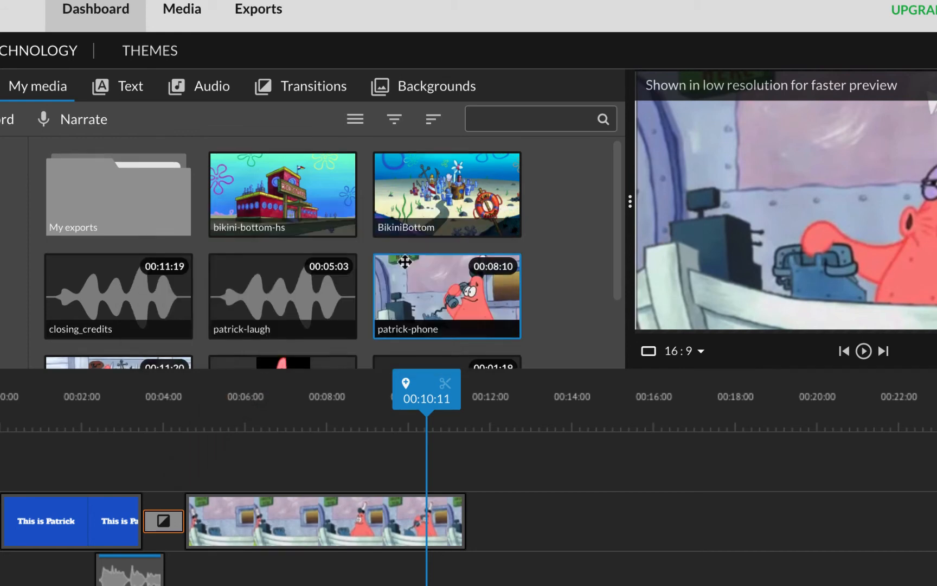
{"action": "scroll", "coordinate": [404, 266], "scroll_direction": "down", "scroll_amount": 3}
{"action": "left_click", "coordinate": [114, 312]}
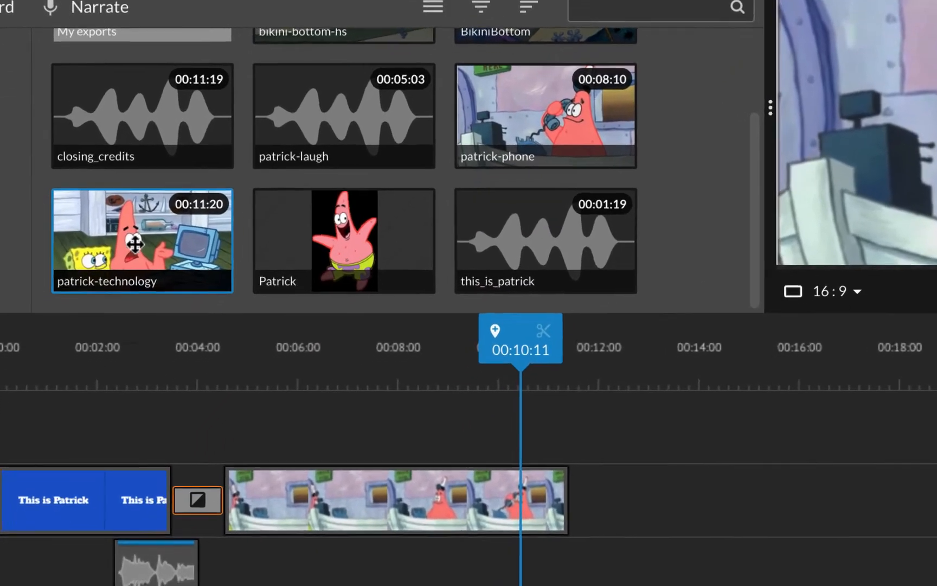
{"action": "left_click_drag", "start_coordinate": [117, 306], "coordinate": [518, 536]}
{"action": "left_click_drag", "start_coordinate": [643, 517], "coordinate": [618, 511]}
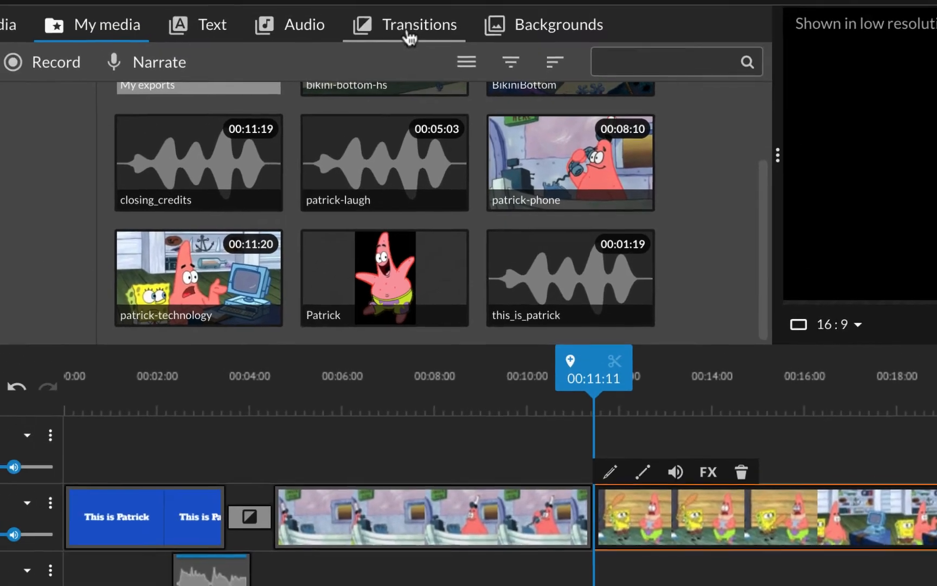
Add a Cross dissolve transition between the patrick-phone and patrick-technology clips and play it back from 00:08:13.
{"action": "left_click", "coordinate": [407, 33]}
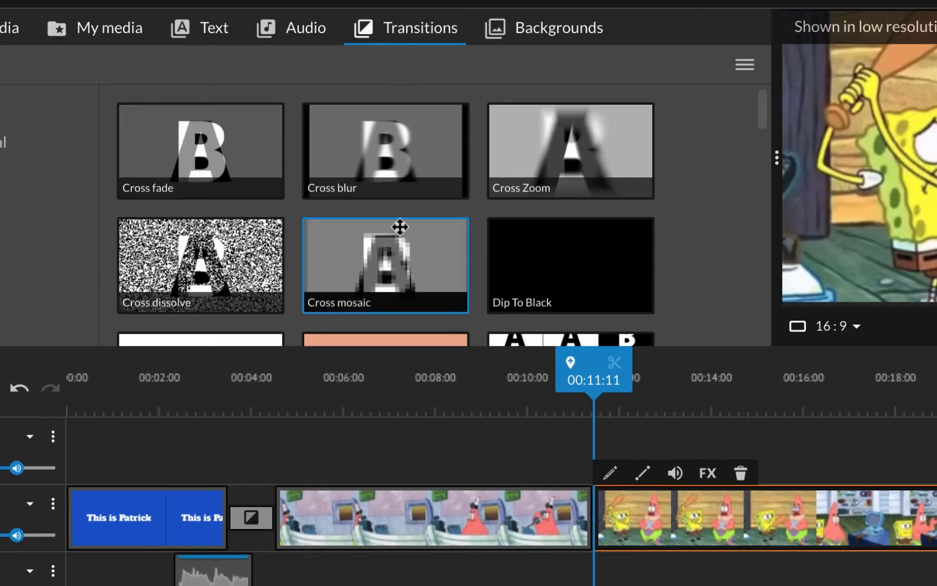
{"action": "mouse_move", "coordinate": [215, 262]}
{"action": "left_mouse_down"}
{"action": "mouse_move", "coordinate": [523, 441]}
{"action": "mouse_move", "coordinate": [575, 503]}
{"action": "mouse_move", "coordinate": [462, 484]}
{"action": "mouse_move", "coordinate": [570, 516]}
{"action": "left_mouse_up"}
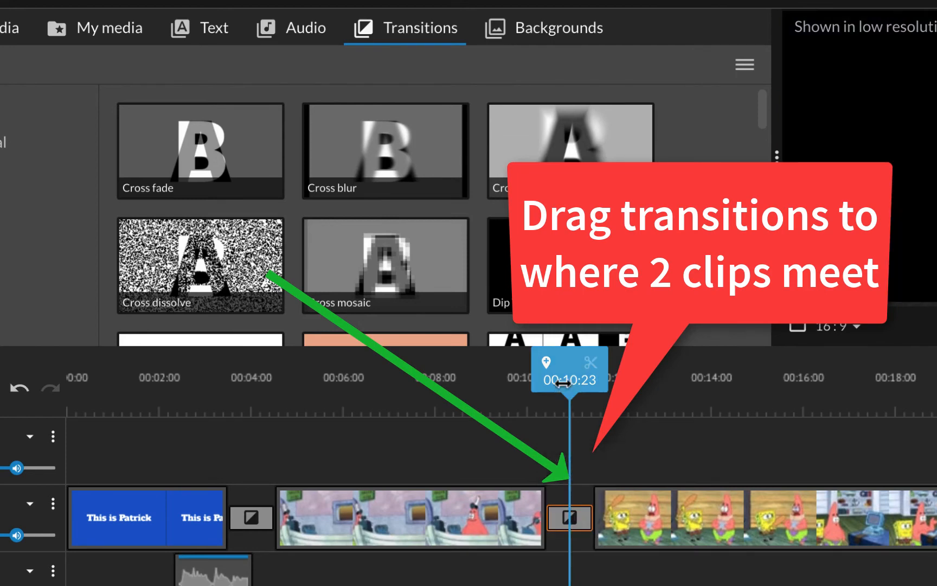
{"action": "left_click_drag", "start_coordinate": [563, 384], "coordinate": [460, 384]}
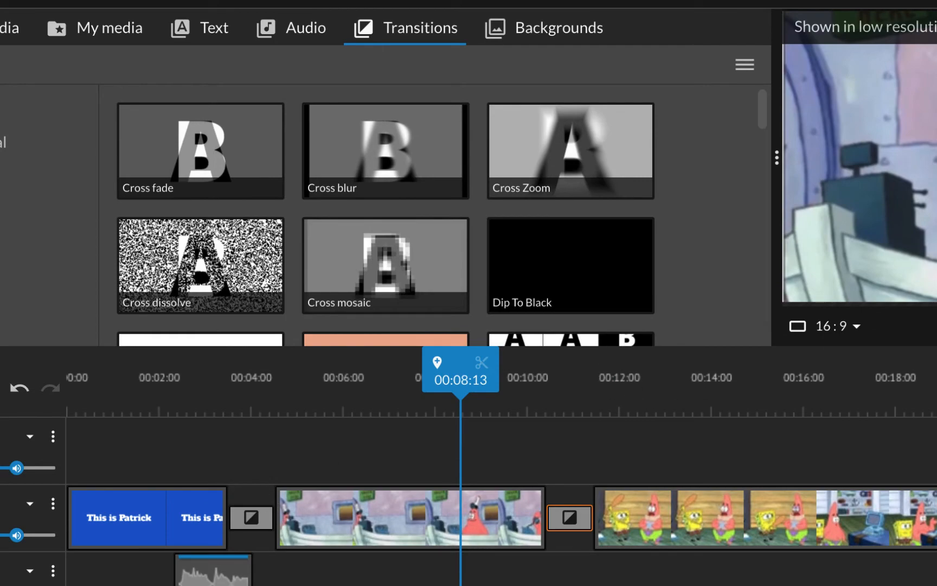
{"action": "left_click", "coordinate": [743, 340]}
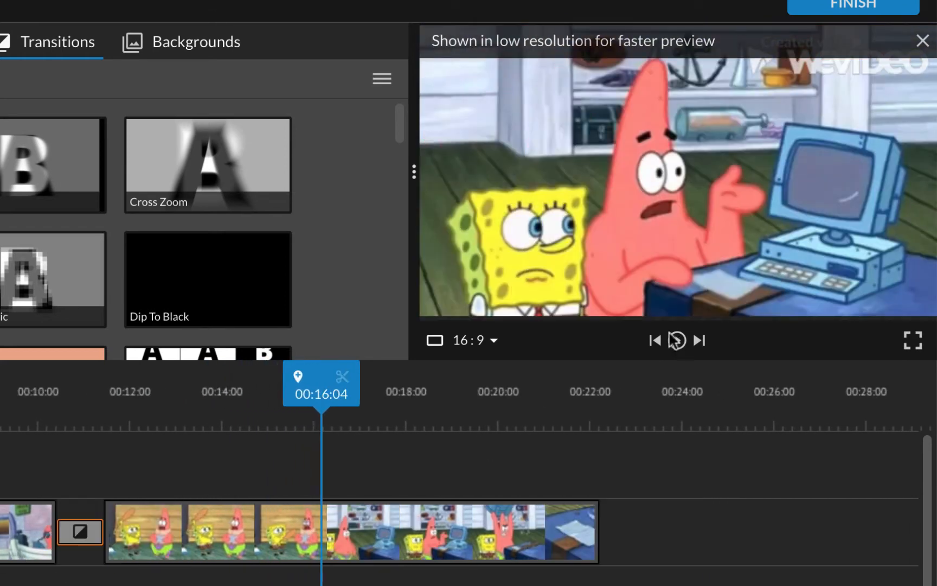
{"action": "left_click", "coordinate": [675, 340]}
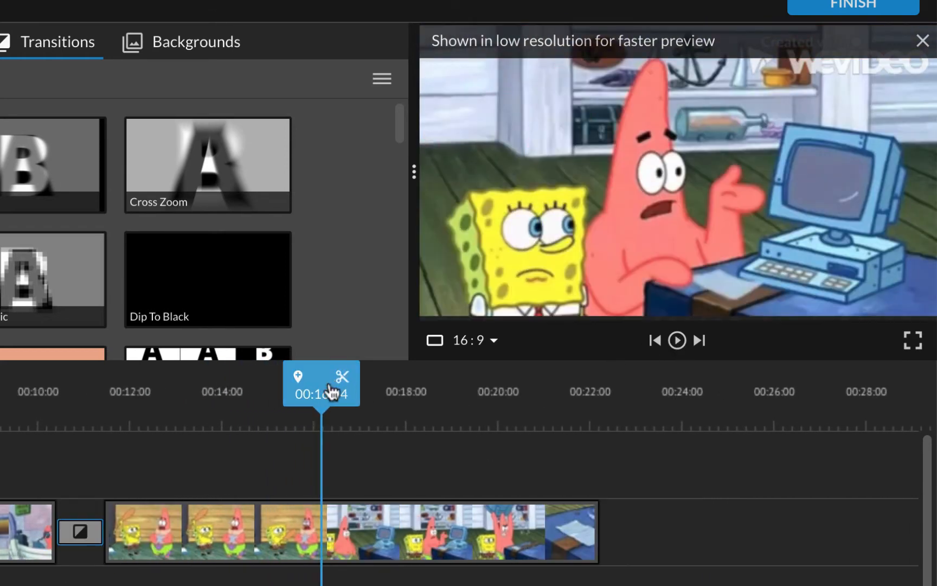
Place an End credits text clip on Video 1 directly after the patrick-technology clip.
{"action": "left_click_drag", "start_coordinate": [330, 391], "coordinate": [579, 405]}
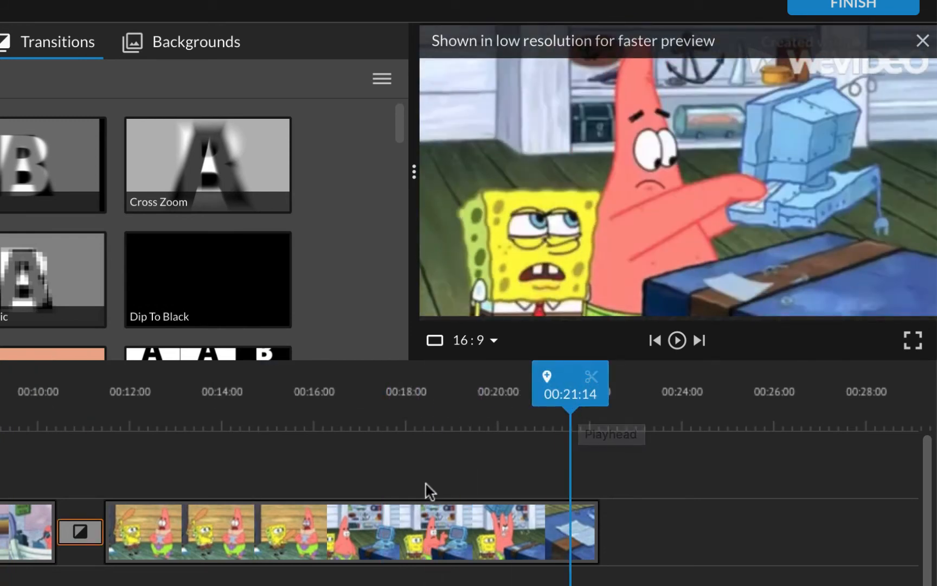
{"action": "scroll", "coordinate": [430, 492], "scroll_direction": "right", "scroll_amount": 1}
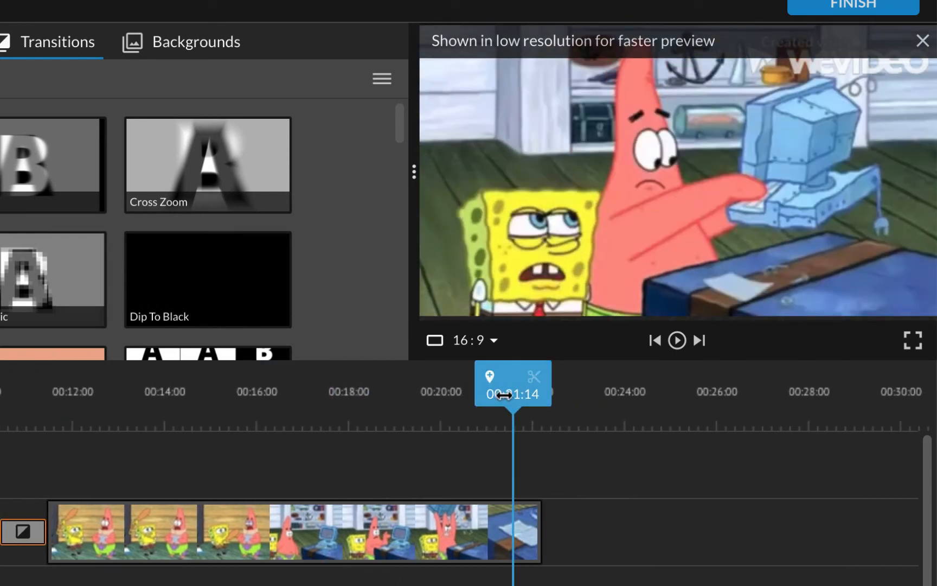
{"action": "scroll", "coordinate": [341, 494], "scroll_direction": "right", "scroll_amount": 3}
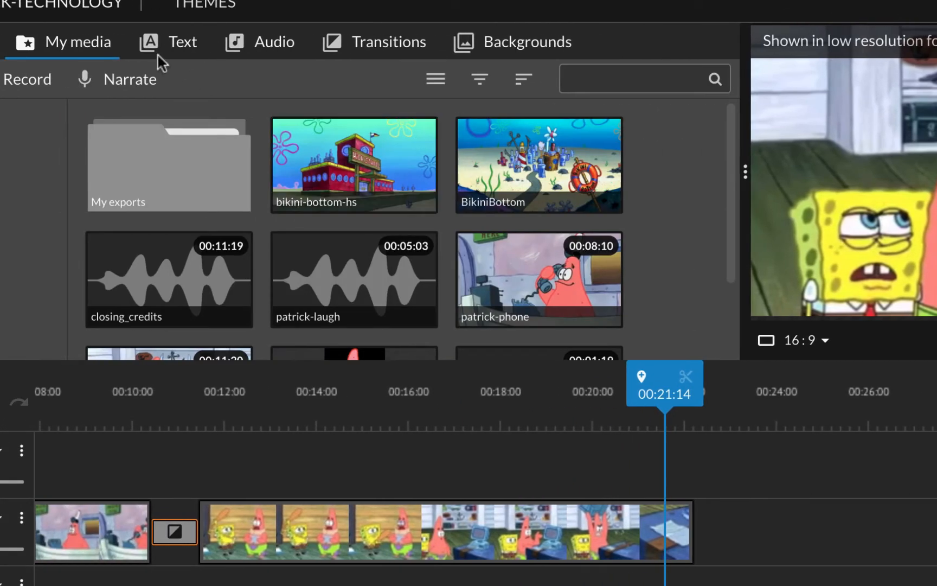
{"action": "left_click", "coordinate": [187, 44]}
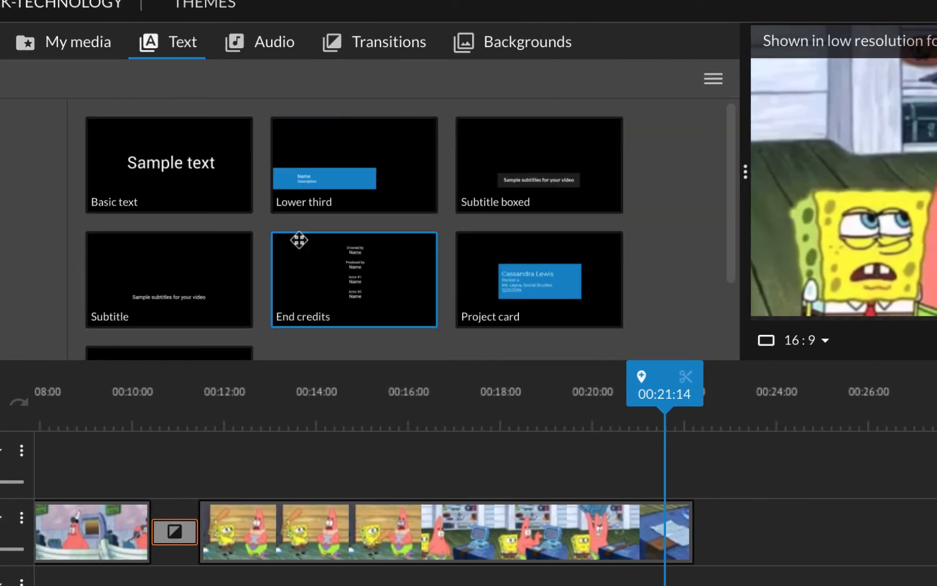
{"action": "mouse_move", "coordinate": [385, 287]}
{"action": "left_mouse_down"}
{"action": "mouse_move", "coordinate": [328, 274]}
{"action": "mouse_move", "coordinate": [681, 388]}
{"action": "mouse_move", "coordinate": [749, 452]}
{"action": "mouse_move", "coordinate": [774, 540]}
{"action": "mouse_move", "coordinate": [737, 540]}
{"action": "mouse_move", "coordinate": [738, 548]}
{"action": "left_mouse_up"}
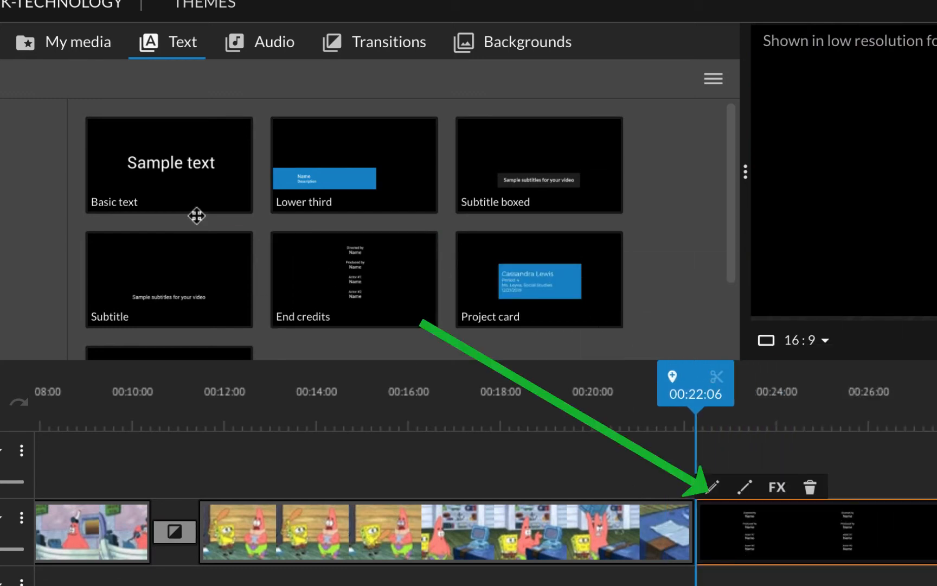
Add a Curtains transition between the patrick-technology clip and the end credits and play it back from 00:20:02.
{"action": "left_click", "coordinate": [387, 55]}
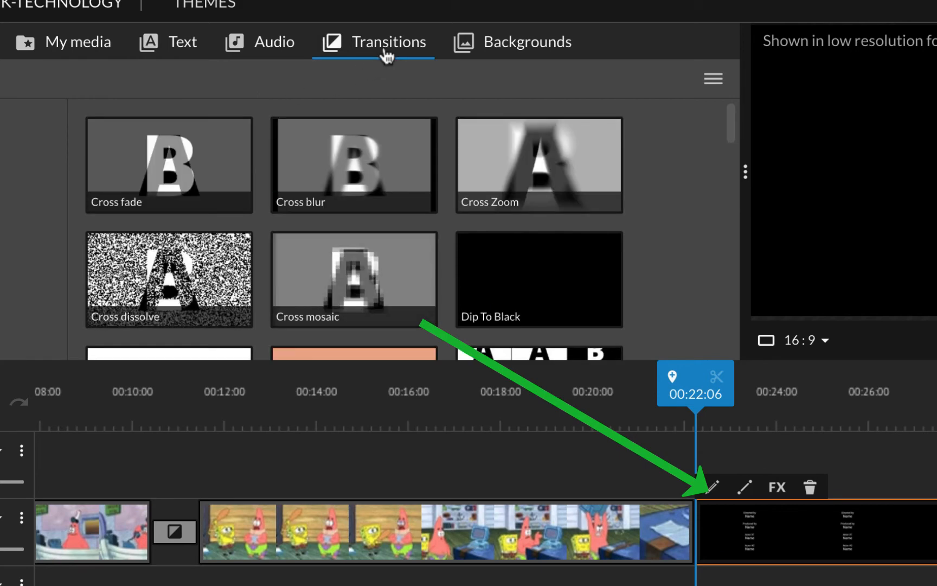
{"action": "scroll", "coordinate": [398, 180], "scroll_direction": "down", "scroll_amount": 8}
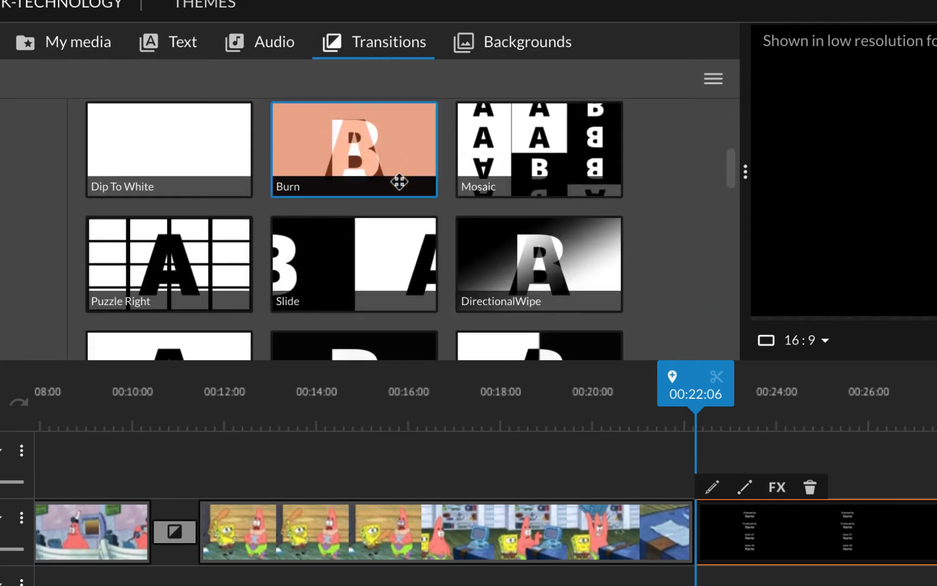
{"action": "left_click_drag", "start_coordinate": [400, 181], "coordinate": [707, 529]}
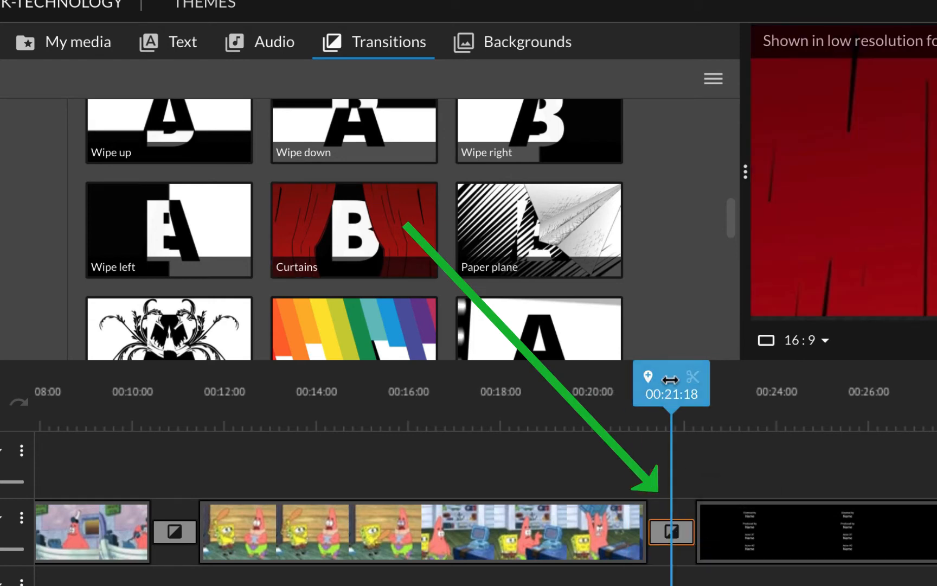
{"action": "left_click", "coordinate": [603, 393]}
{"action": "left_click", "coordinate": [596, 393]}
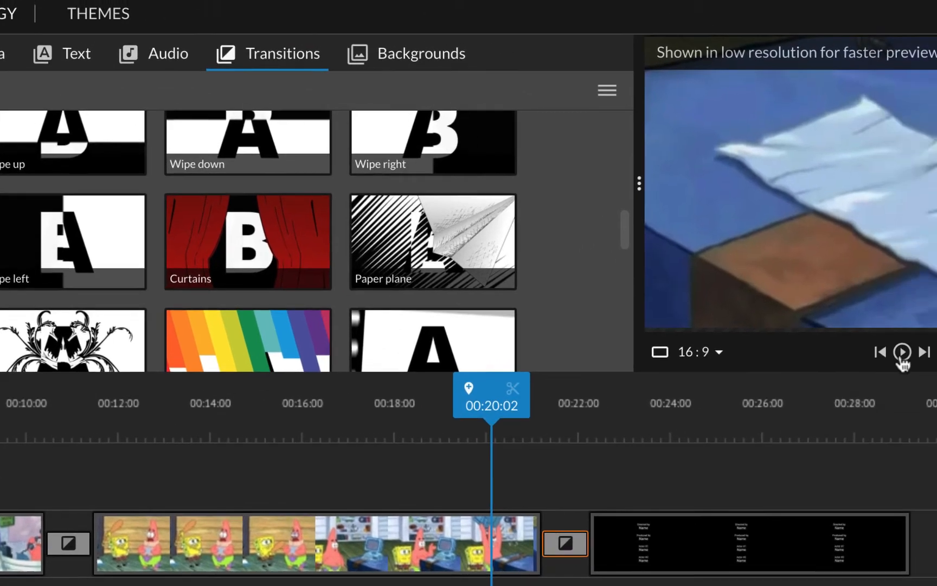
{"action": "left_click", "coordinate": [902, 356]}
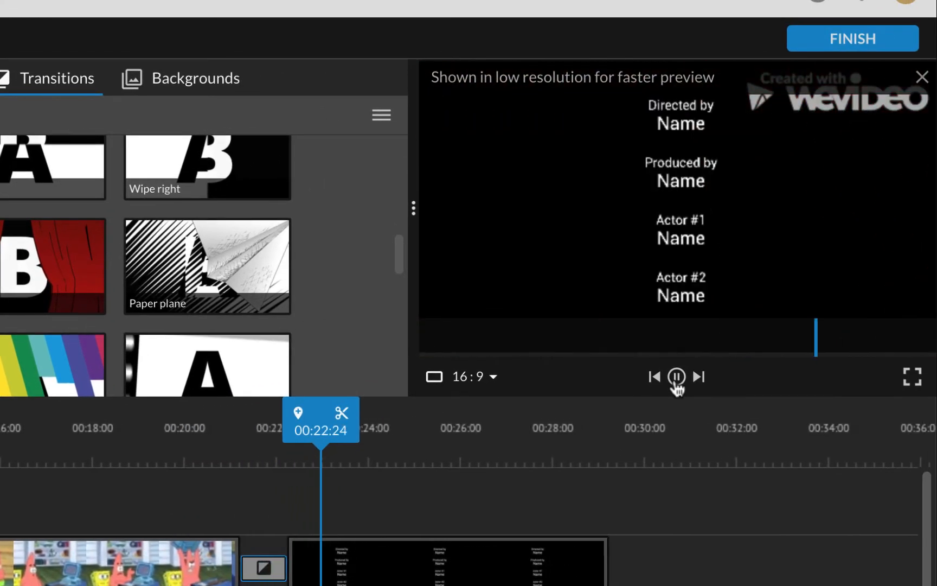
{"action": "left_click", "coordinate": [675, 382]}
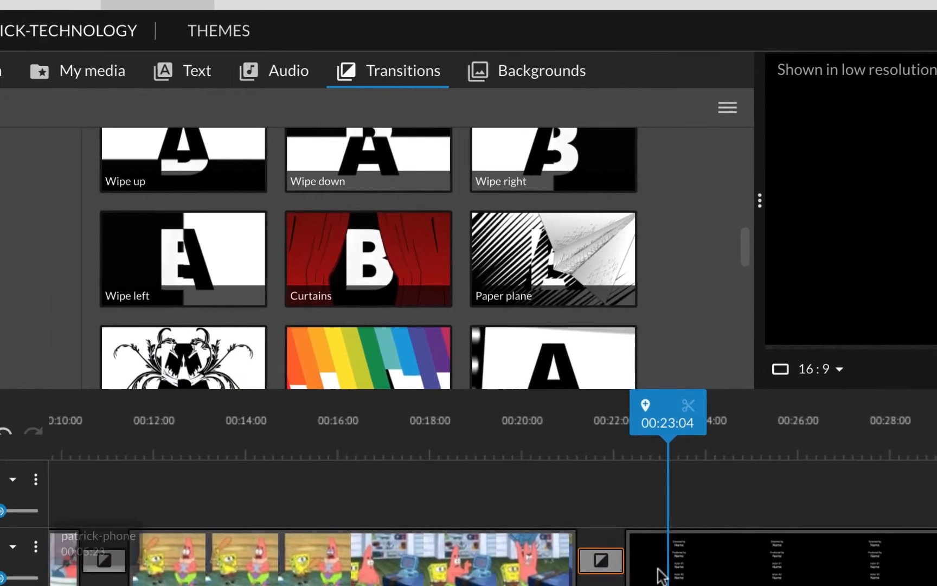
Open the End credits clip's text properties and replace the Directed by and Produced by placeholders with the director's and producer's names.
{"action": "left_click", "coordinate": [745, 556]}
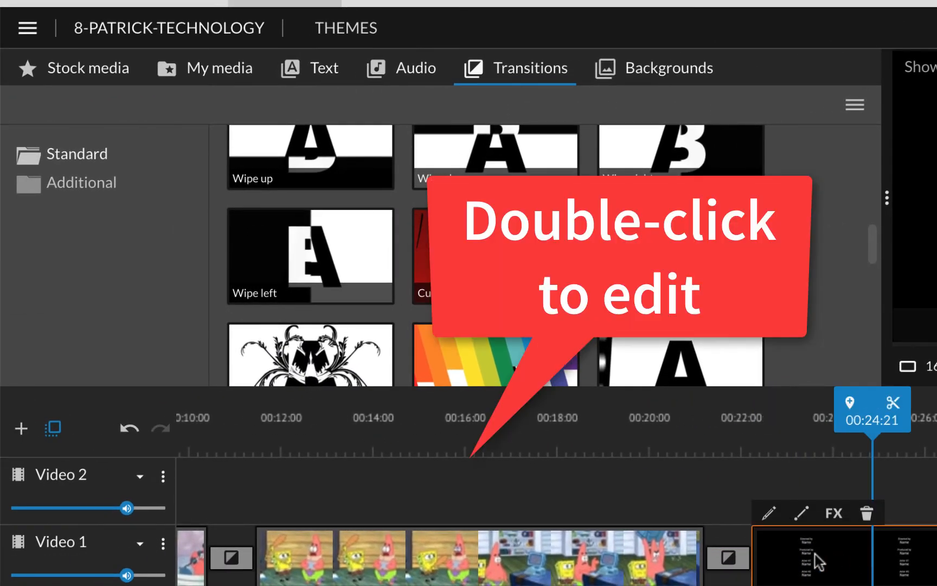
{"action": "double_click", "coordinate": [817, 554]}
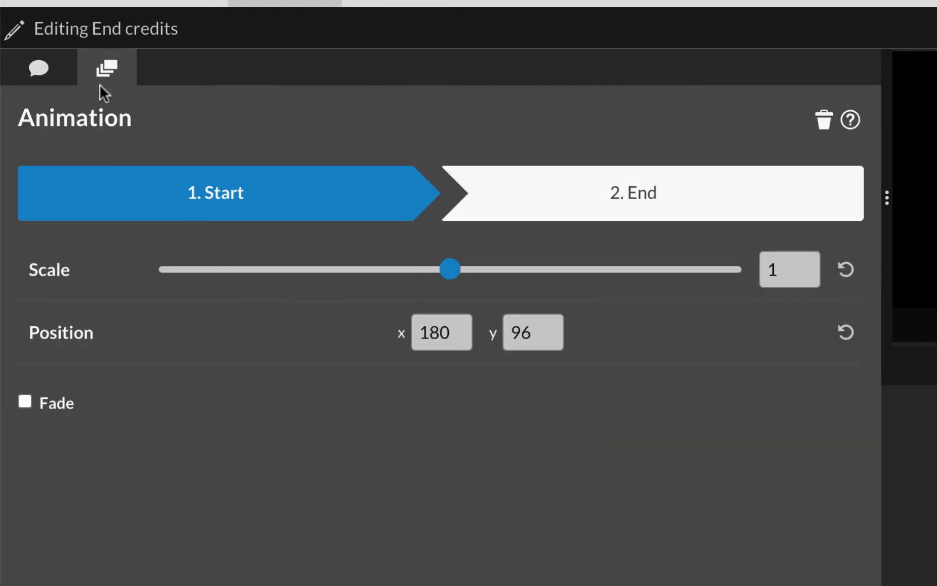
{"action": "left_click", "coordinate": [38, 73]}
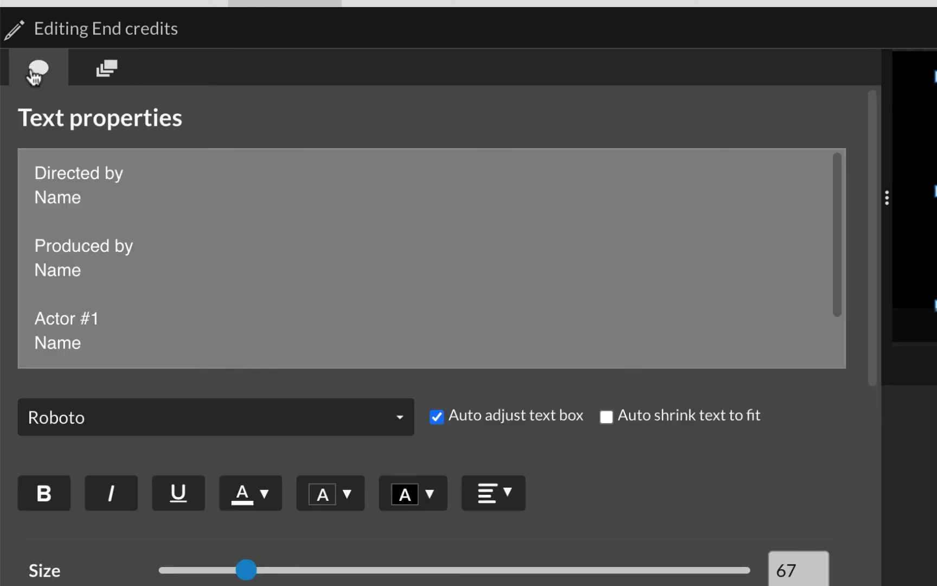
{"action": "double_click", "coordinate": [60, 198]}
{"action": "type", "text": "Richard Homa"}
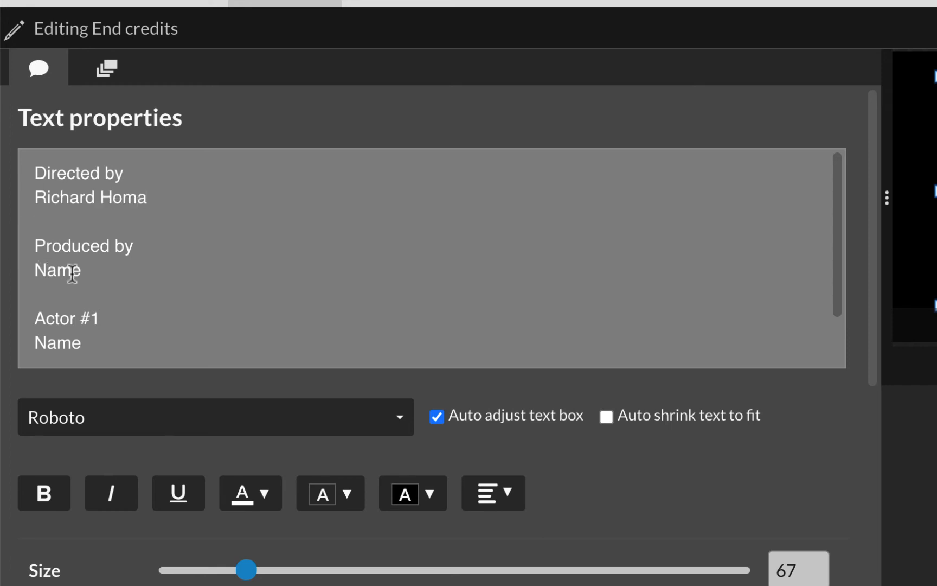
{"action": "double_click", "coordinate": [72, 271]}
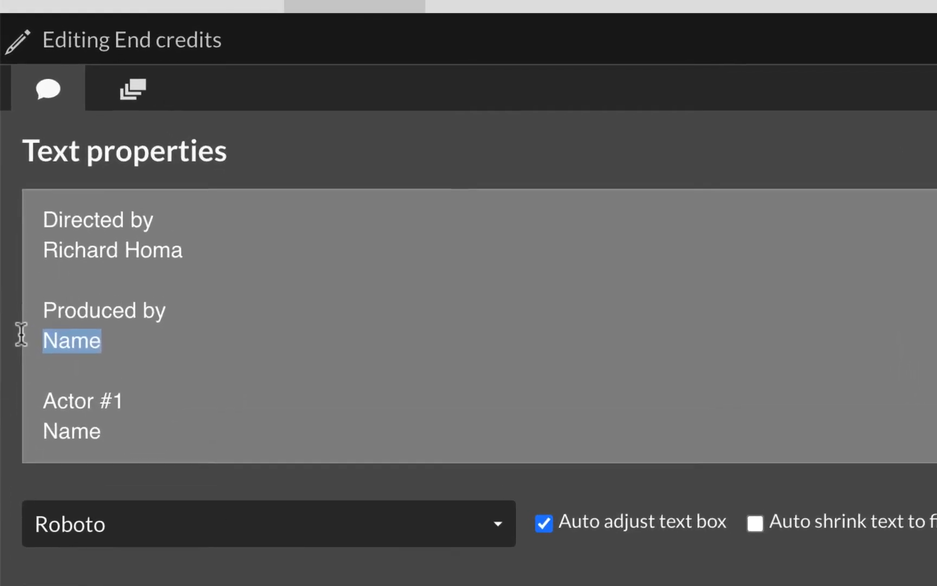
{"action": "type", "text": "Homaw"}
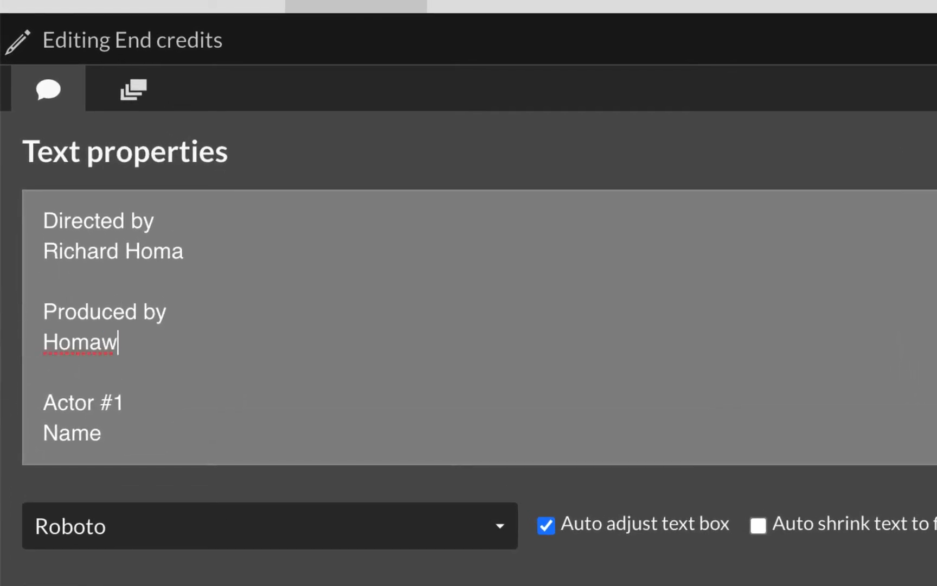
{"action": "type", "text": "ccc"}
{"action": "scroll", "coordinate": [10, 358], "scroll_direction": "down", "scroll_amount": 1}
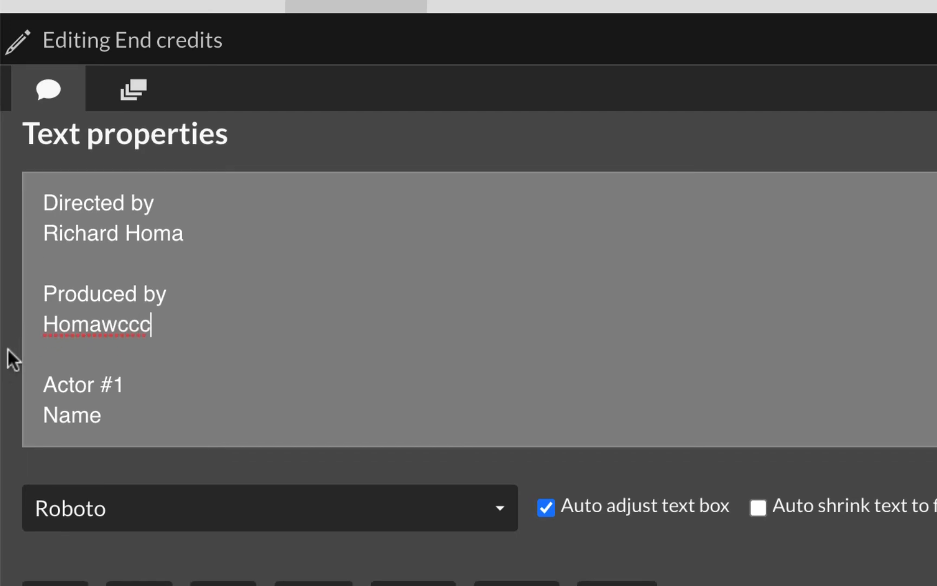
Credit Actor #1 as Patrick Star and Actor #2 as Spongebob Squarepants in the end credits text.
{"action": "left_click_drag", "start_coordinate": [104, 414], "coordinate": [44, 414]}
{"action": "type", "text": "Patrick Star"}
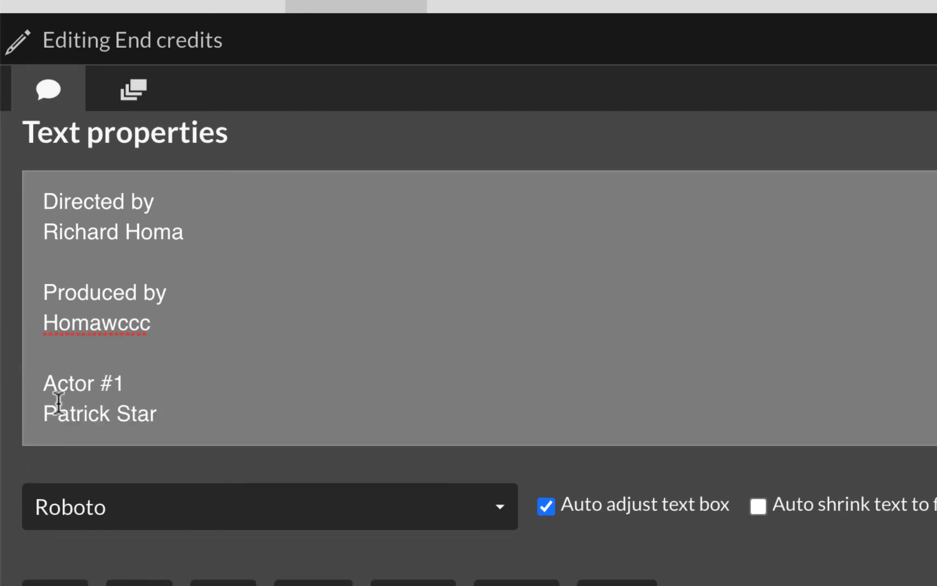
{"action": "scroll", "coordinate": [185, 355], "scroll_direction": "down", "scroll_amount": 3}
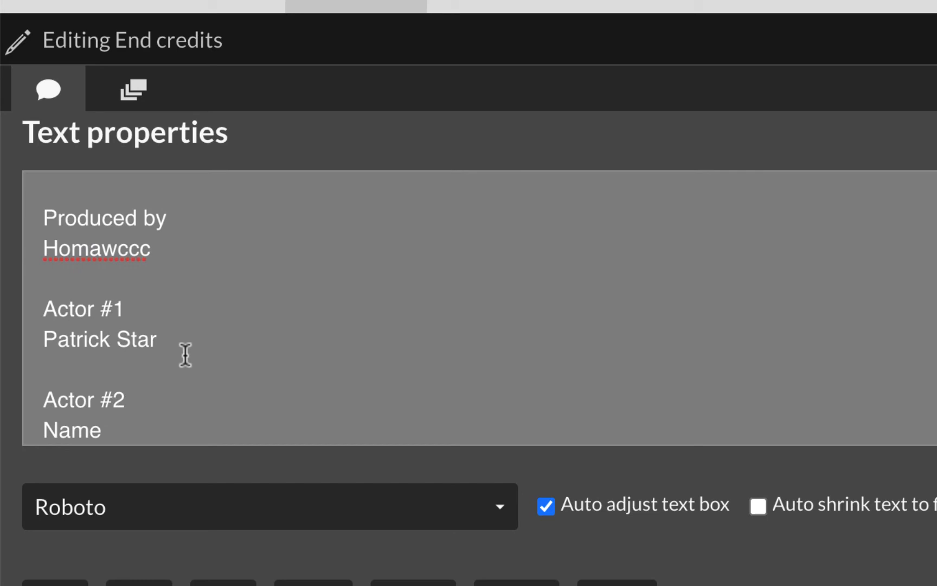
{"action": "left_click_drag", "start_coordinate": [101, 430], "coordinate": [30, 425]}
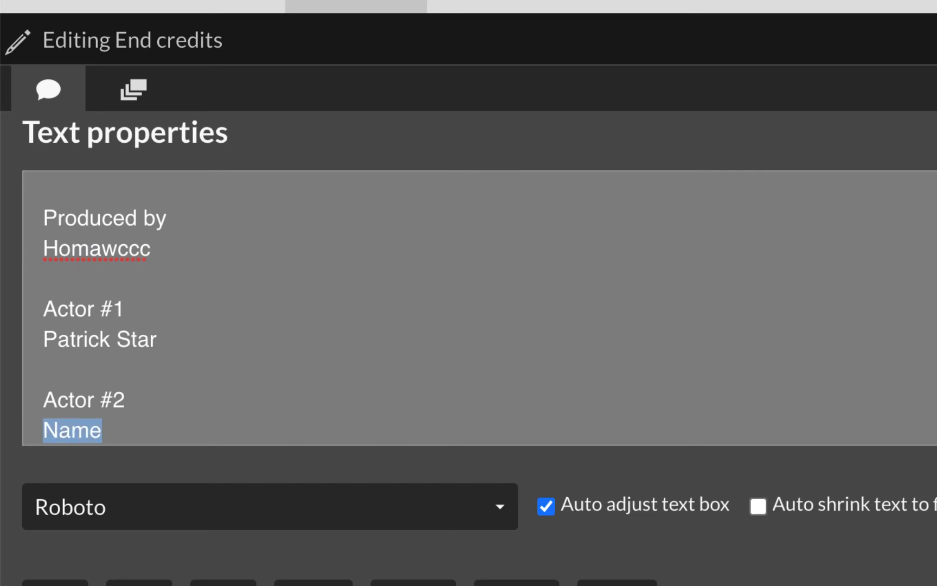
{"action": "type", "text": "Spongebob "}
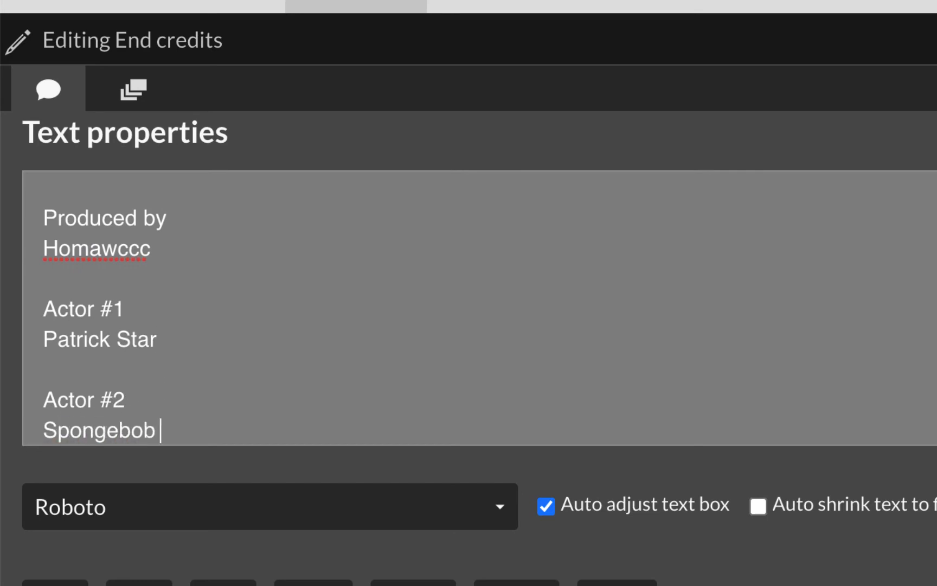
{"action": "type", "text": "Squarepants"}
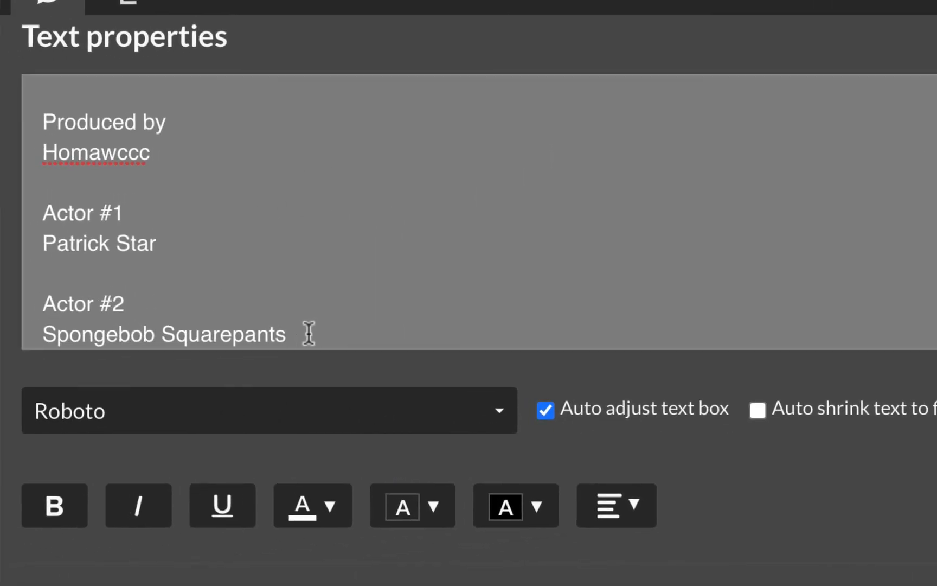
Recolour all the end credits text golden yellow and extend the text box downward so every line fits.
{"action": "left_click_drag", "start_coordinate": [308, 330], "coordinate": [34, 59]}
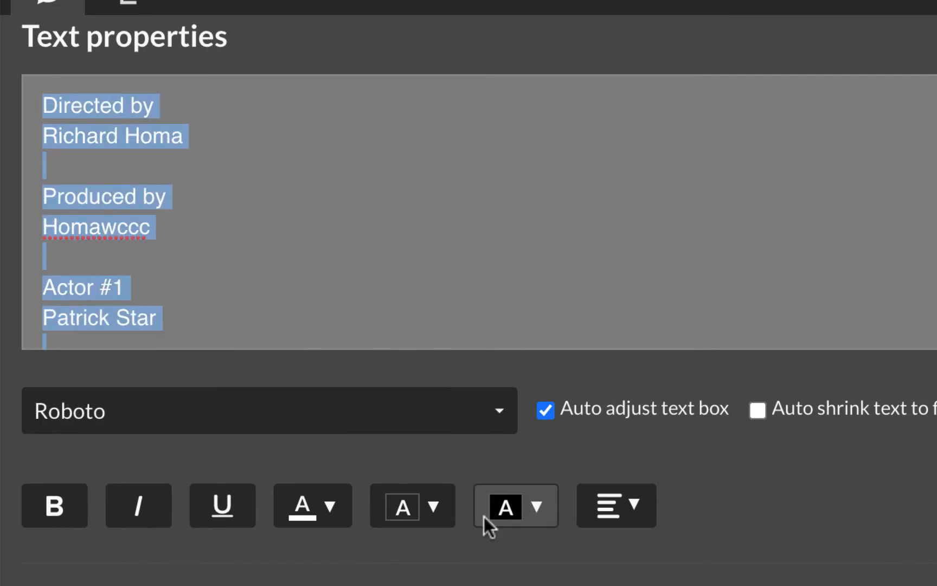
{"action": "left_click", "coordinate": [331, 513]}
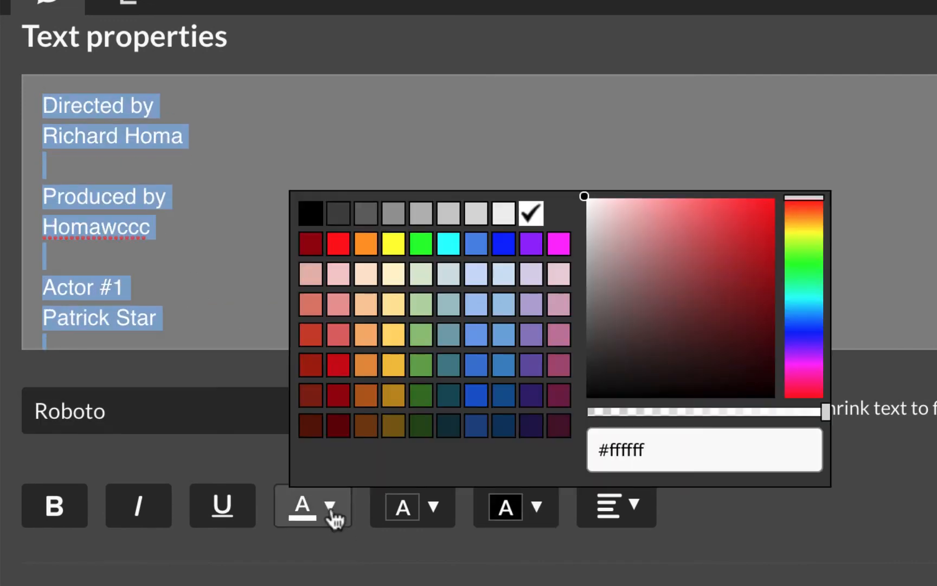
{"action": "left_click", "coordinate": [392, 336]}
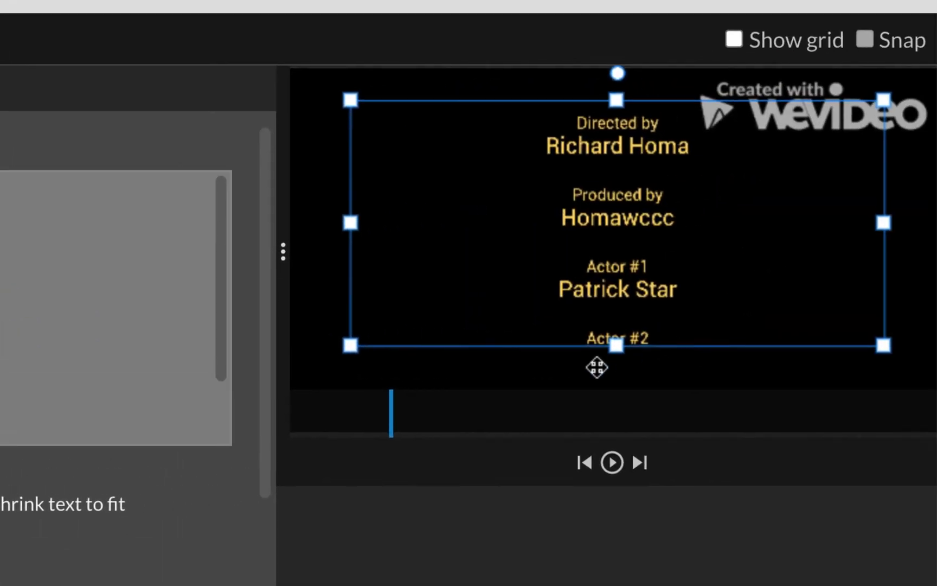
{"action": "left_click_drag", "start_coordinate": [618, 345], "coordinate": [617, 413]}
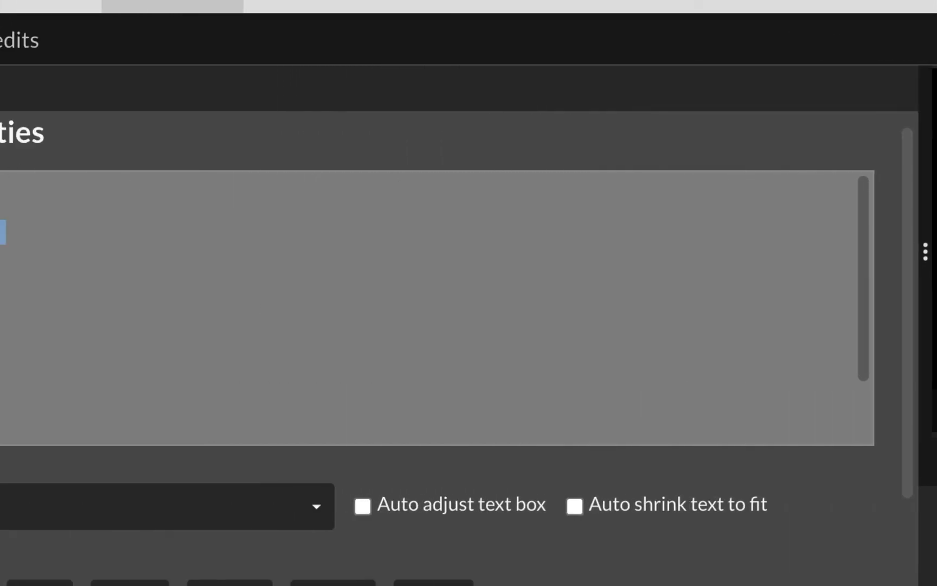
Animate the end credits from below the frame (y about 1002) to above it (y about -864), save, and play back from 00:20:06.
{"action": "left_click", "coordinate": [0, 96]}
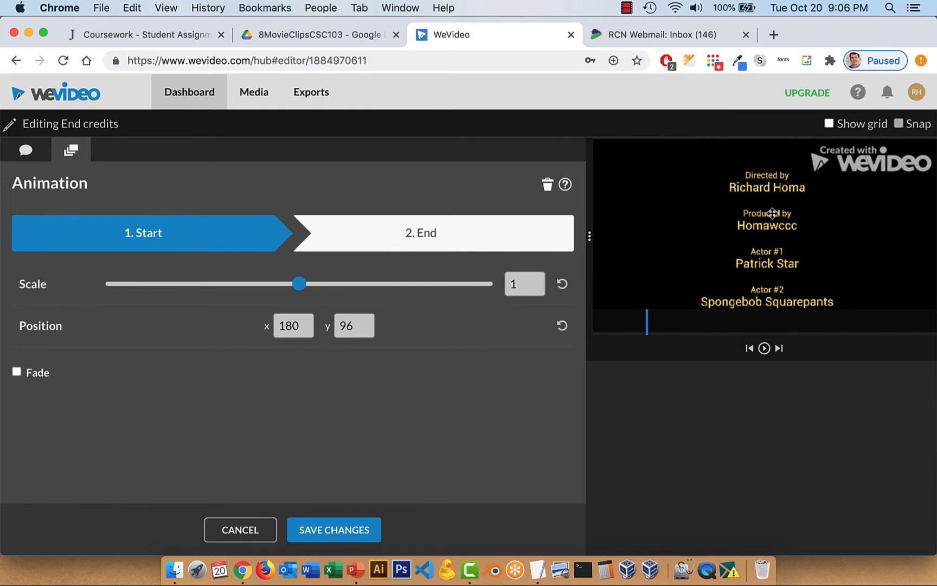
{"action": "left_click_drag", "start_coordinate": [771, 213], "coordinate": [773, 373]}
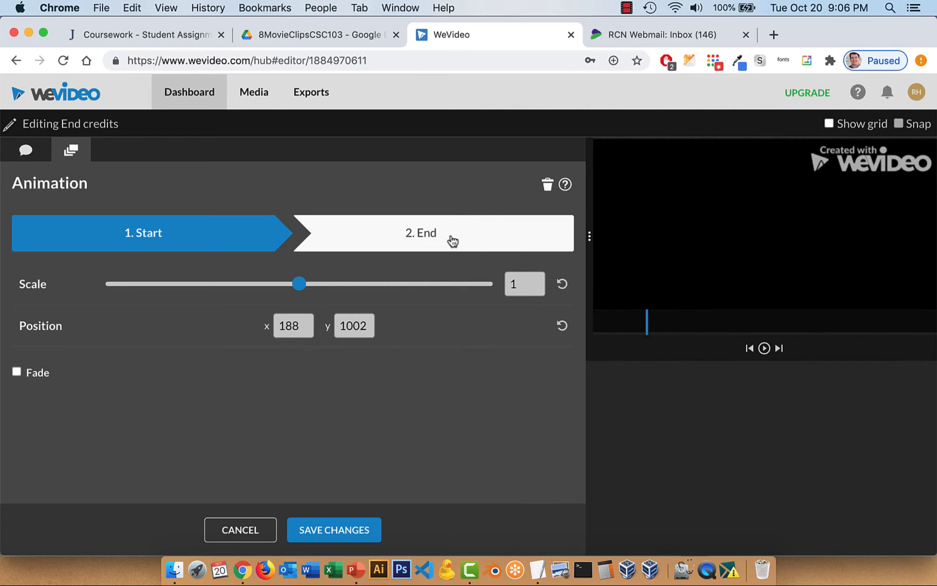
{"action": "left_click", "coordinate": [432, 235]}
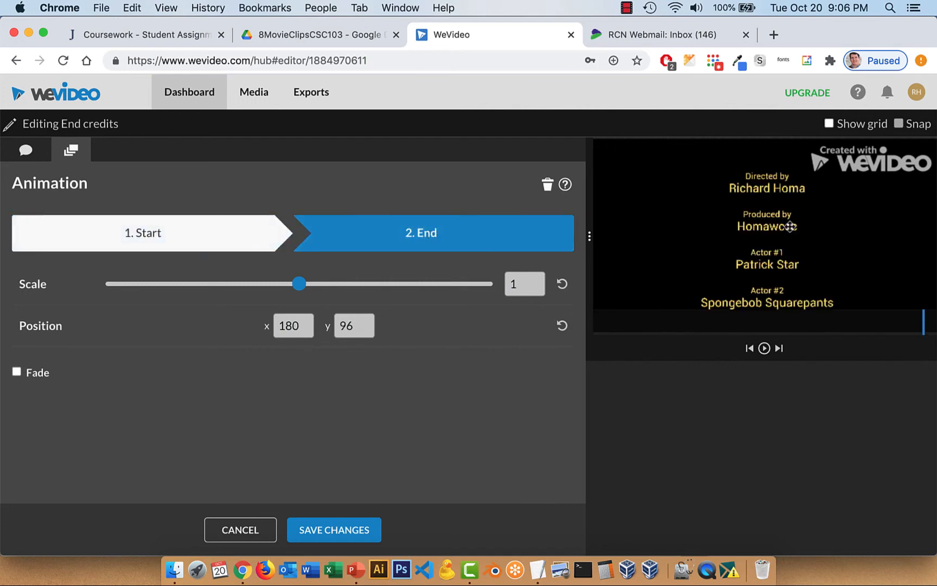
{"action": "left_click_drag", "start_coordinate": [775, 235], "coordinate": [766, 107]}
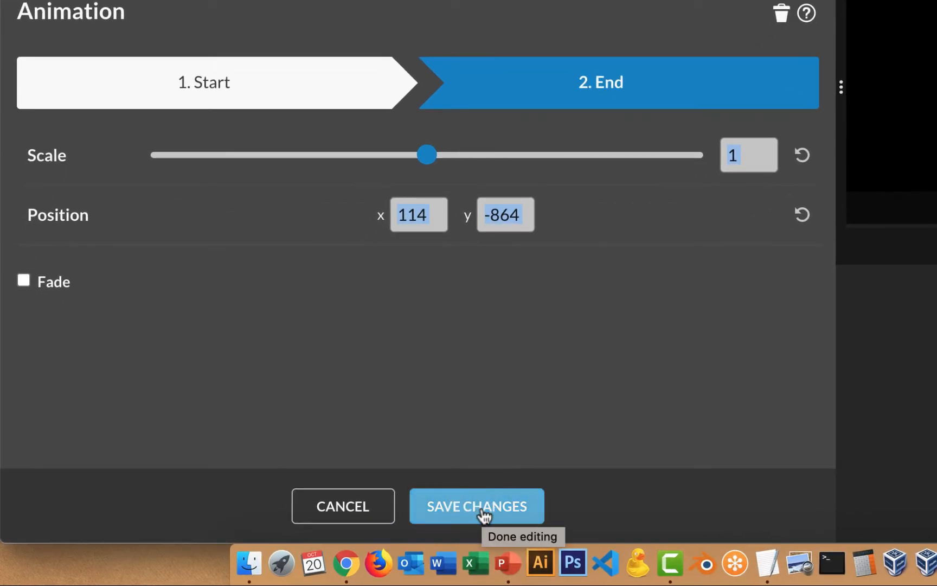
{"action": "left_click", "coordinate": [485, 514]}
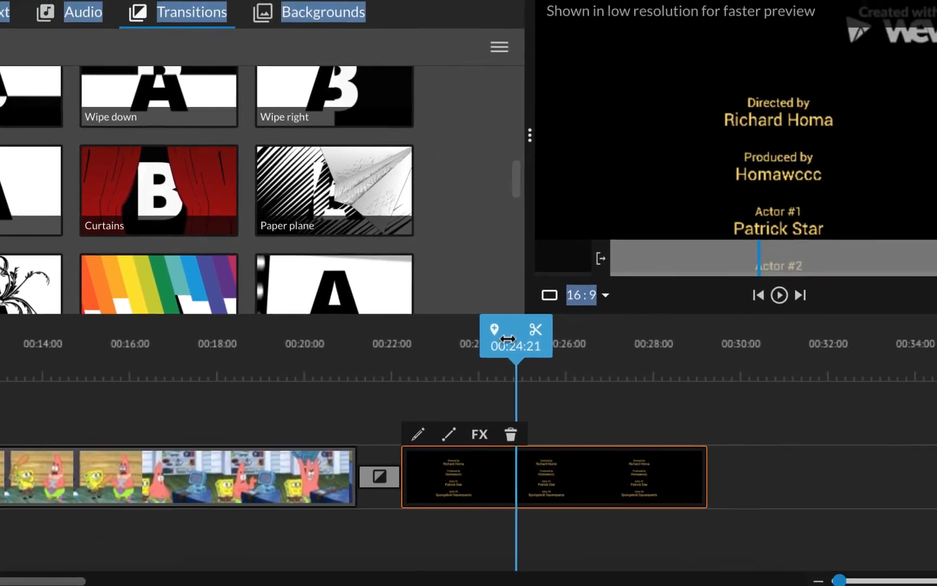
{"action": "left_click_drag", "start_coordinate": [795, 297], "coordinate": [604, 283]}
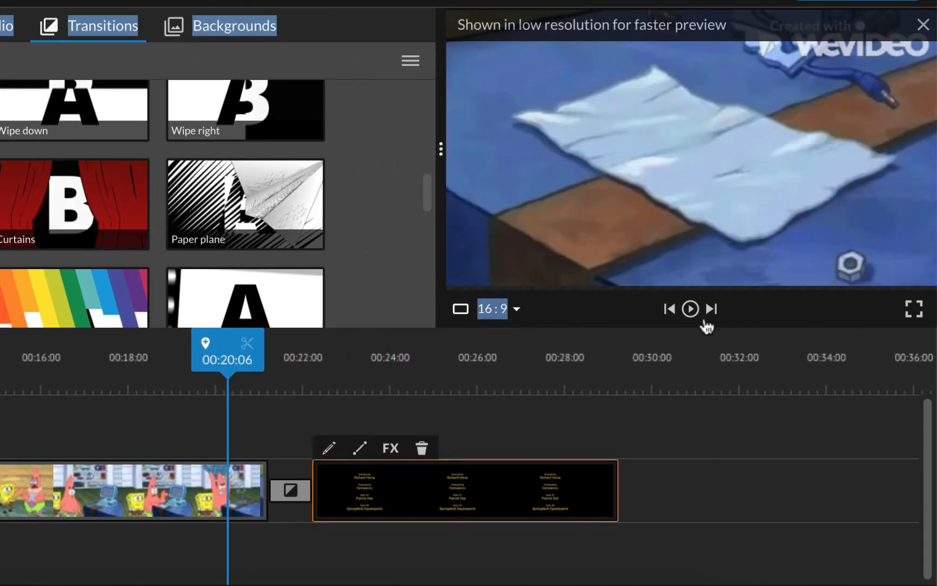
{"action": "left_click", "coordinate": [691, 309]}
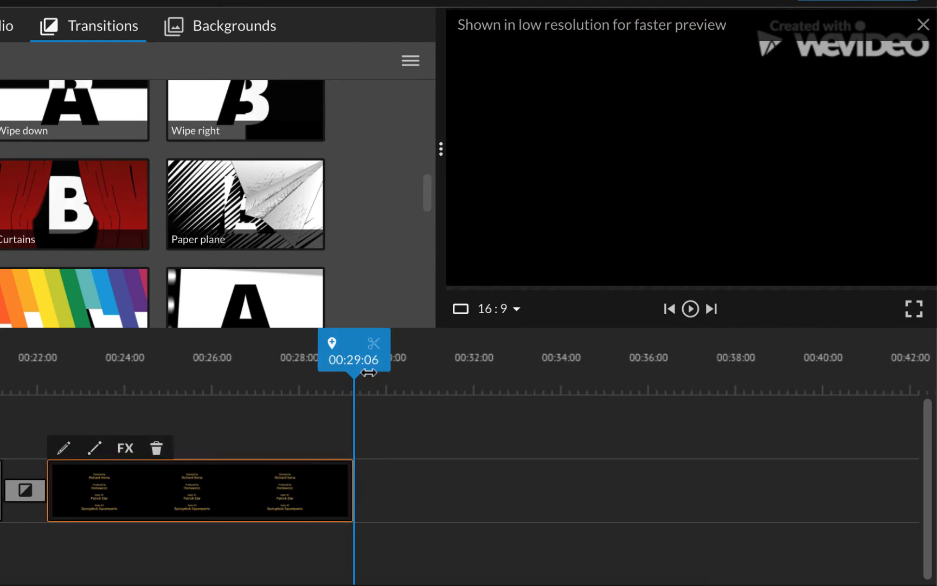
Place the closing_credits audio on Audio 1 at the start of the end credits clip and trim its end to a length of 8 seconds.
{"action": "left_click_drag", "start_coordinate": [364, 358], "coordinate": [31, 355]}
{"action": "left_click", "coordinate": [109, 469]}
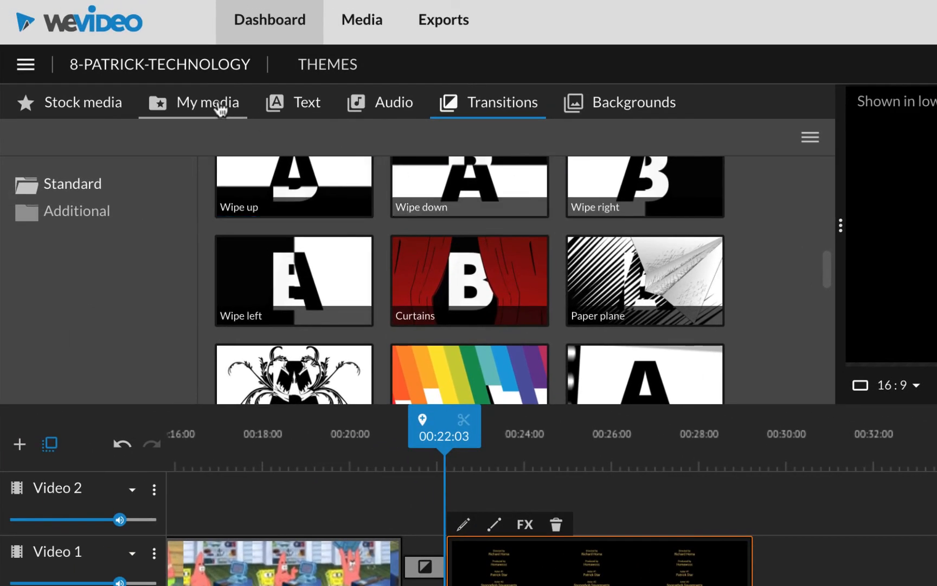
{"action": "left_click", "coordinate": [220, 107]}
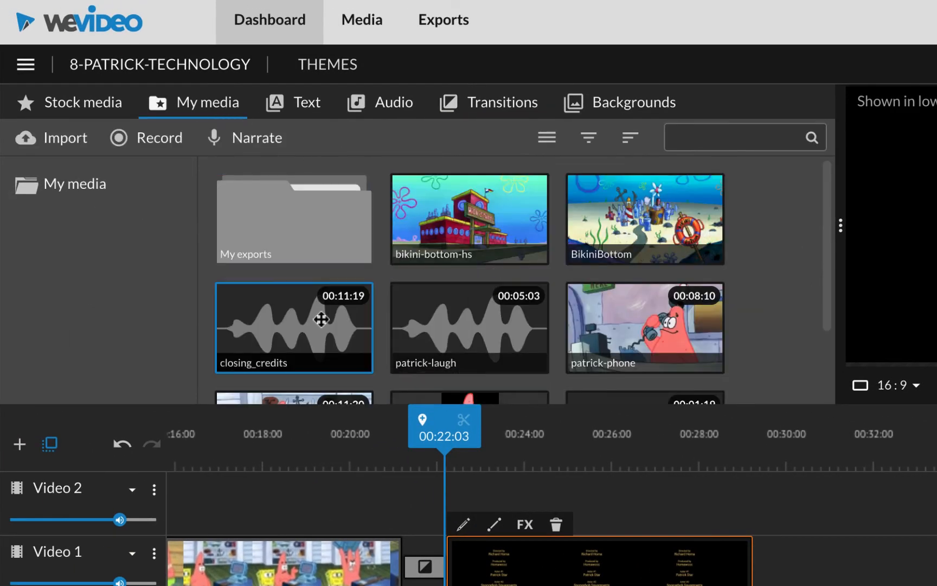
{"action": "left_click_drag", "start_coordinate": [321, 319], "coordinate": [509, 585]}
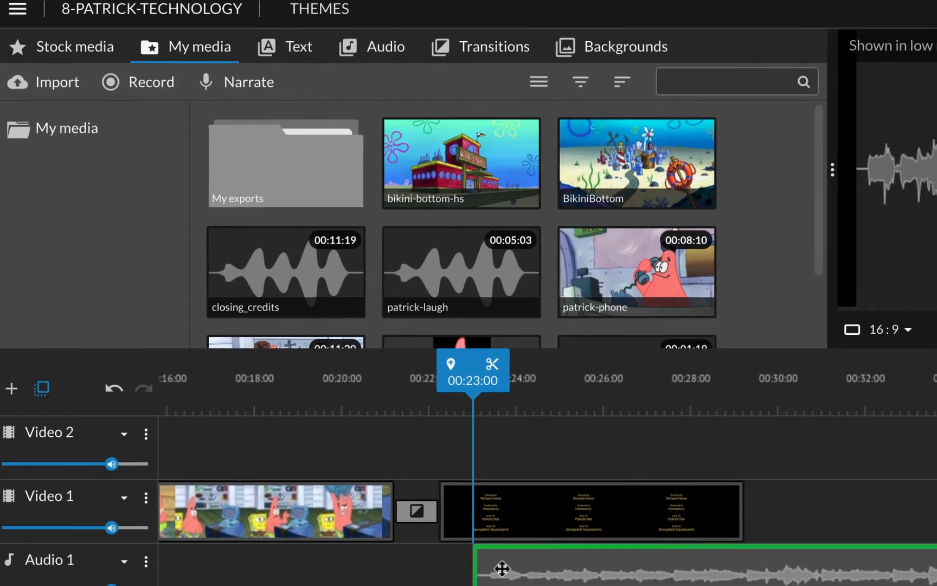
{"action": "left_click_drag", "start_coordinate": [477, 549], "coordinate": [473, 552]}
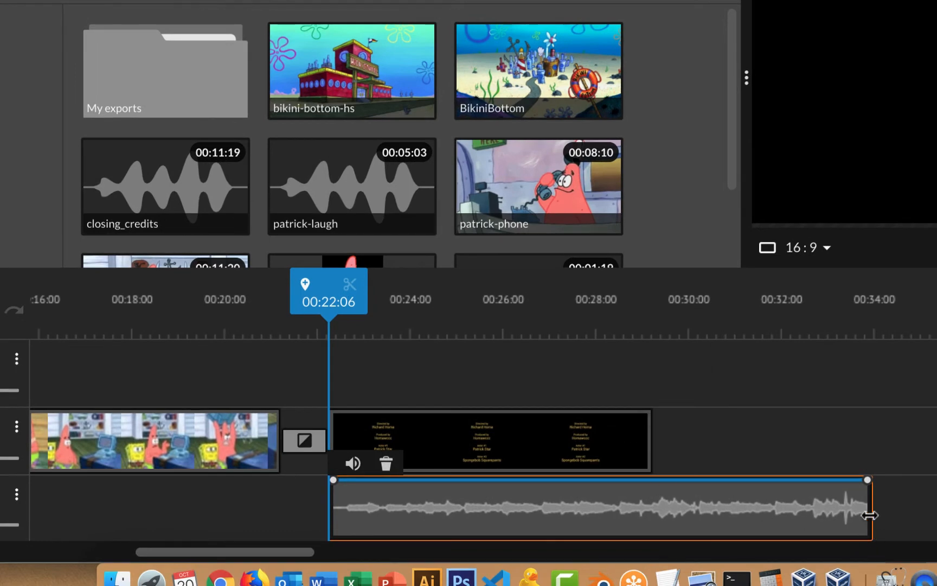
{"action": "left_click_drag", "start_coordinate": [869, 515], "coordinate": [696, 525]}
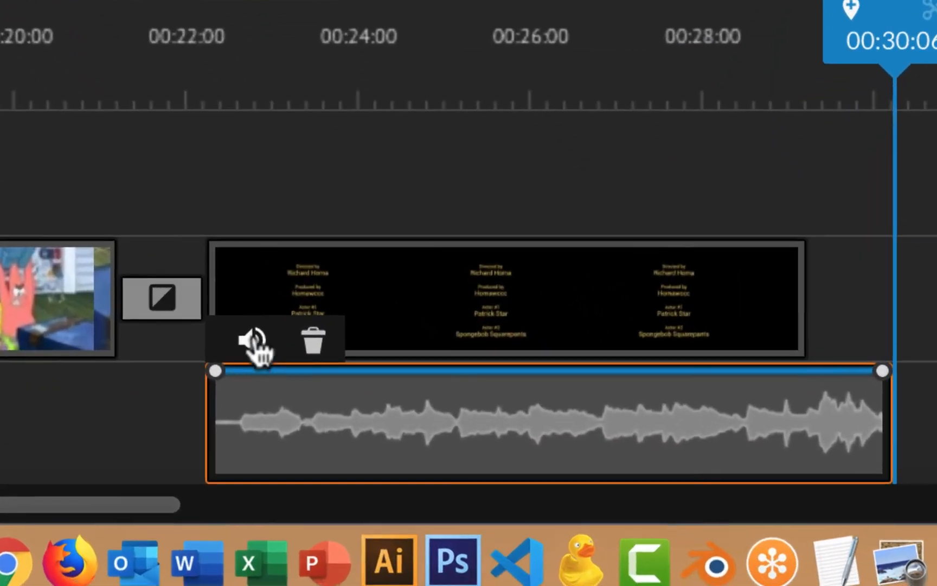
Enable a volume fade on the closing_credits audio with 0 s fade in and 2 s fade out.
{"action": "left_click", "coordinate": [253, 347]}
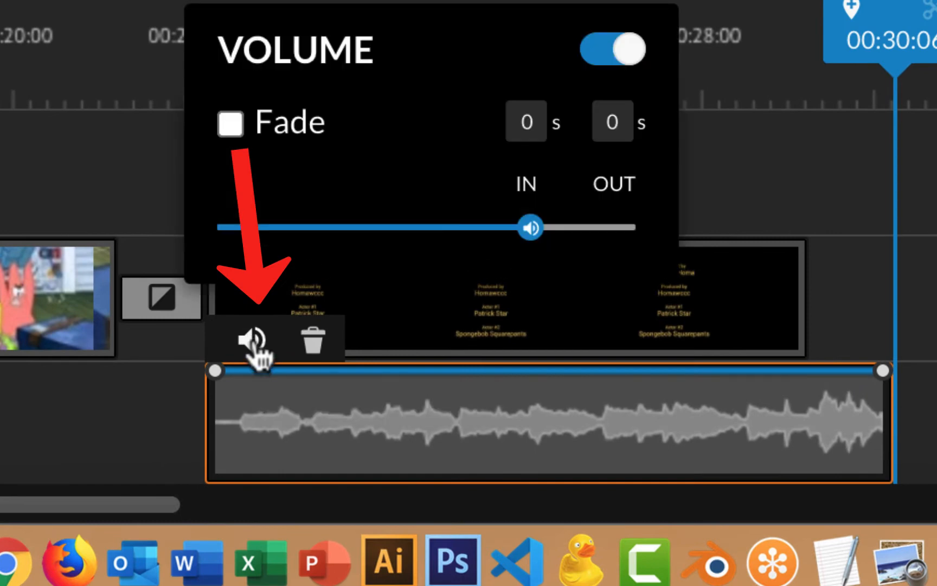
{"action": "left_click", "coordinate": [234, 124]}
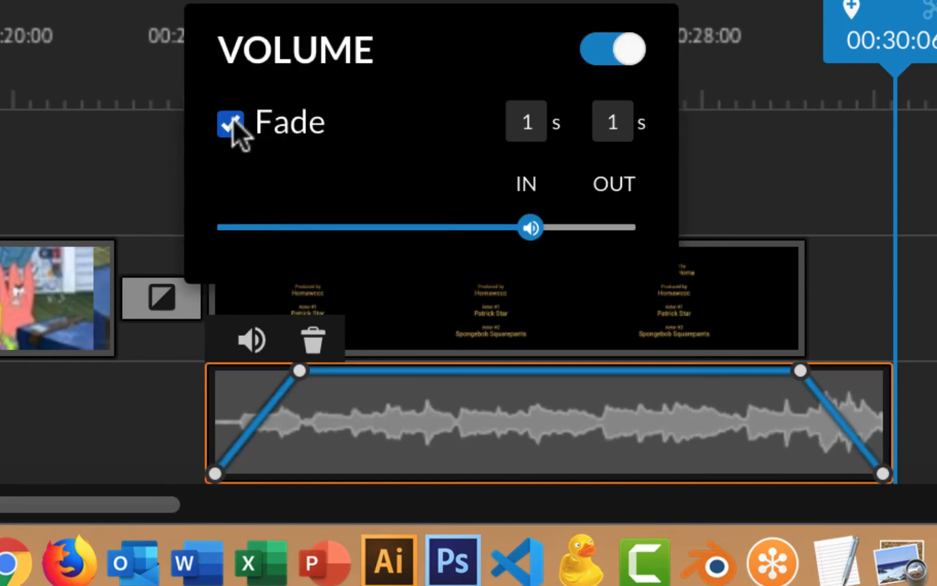
{"action": "double_click", "coordinate": [520, 122]}
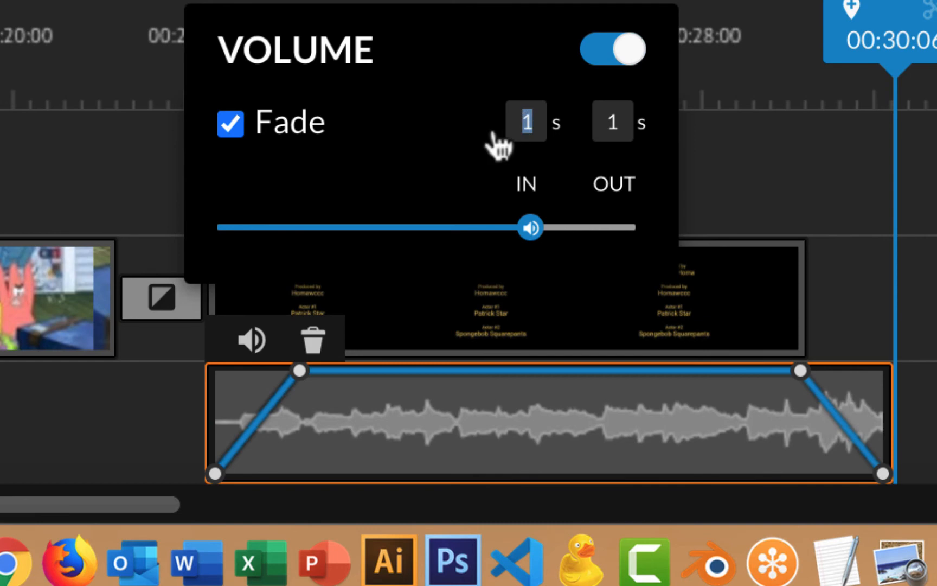
{"action": "type", "text": "0"}
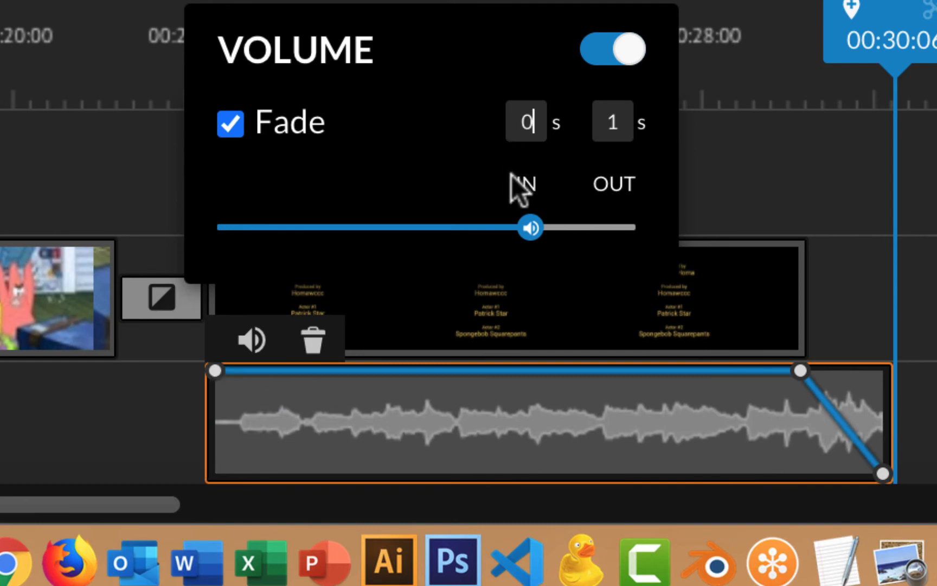
{"action": "double_click", "coordinate": [613, 120]}
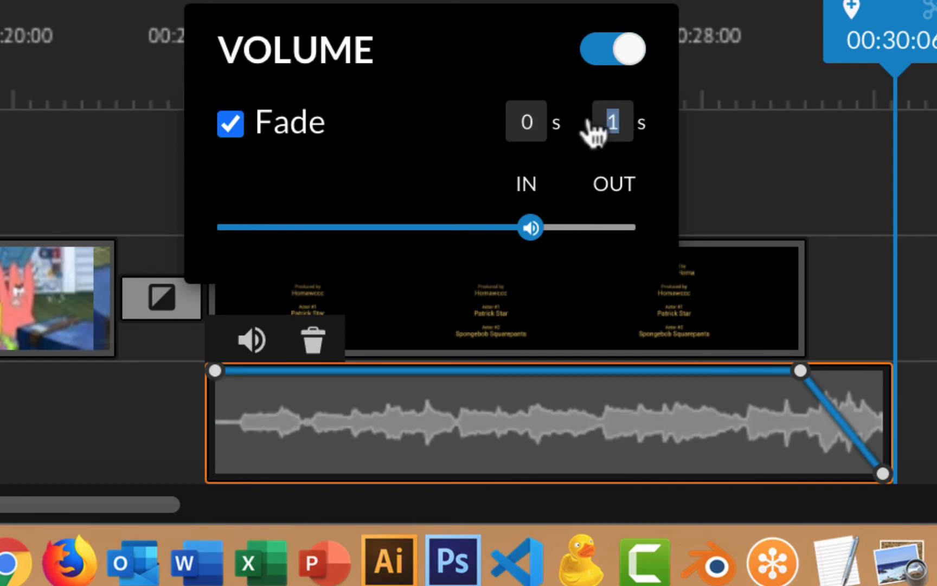
{"action": "type", "text": "2"}
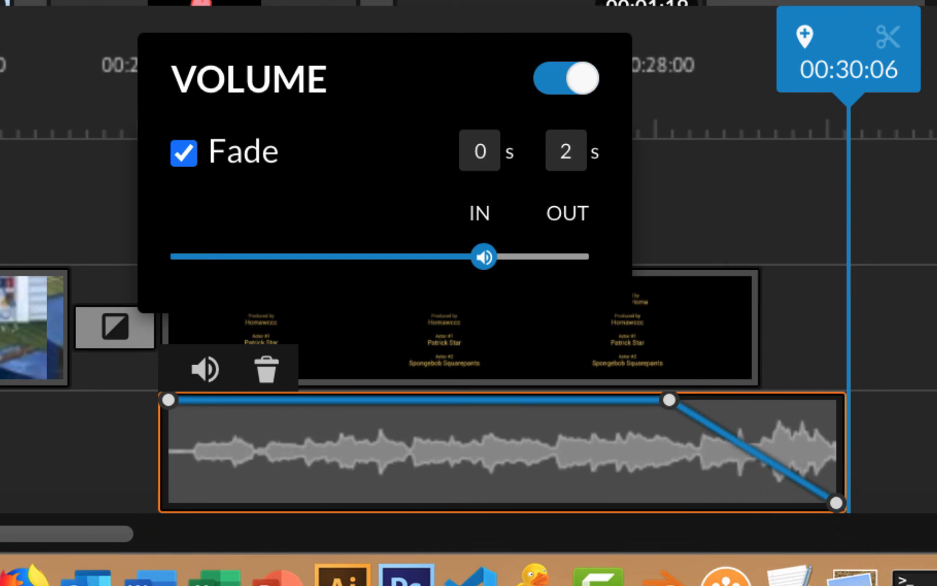
{"action": "left_click", "coordinate": [738, 5]}
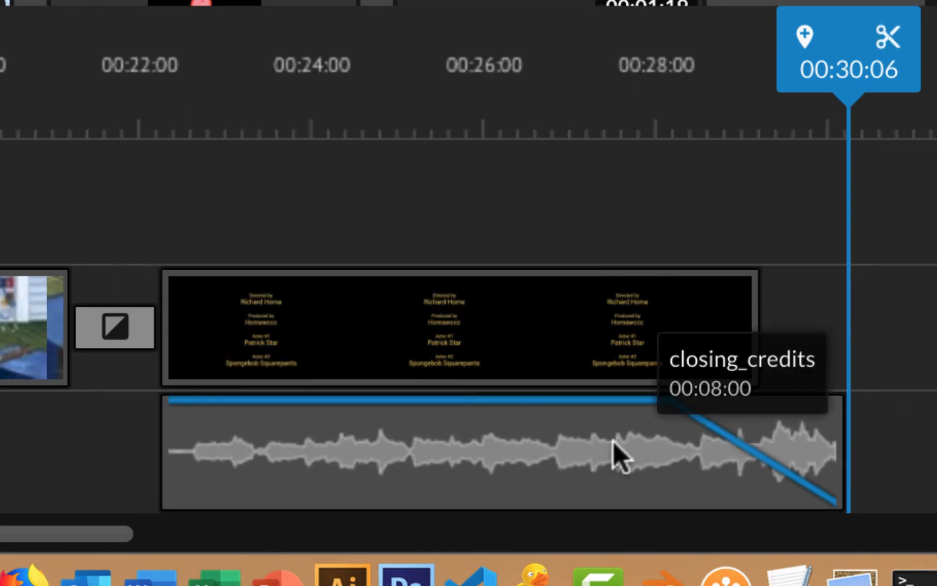
Play the whole video back from the beginning.
{"action": "left_click", "coordinate": [744, 314]}
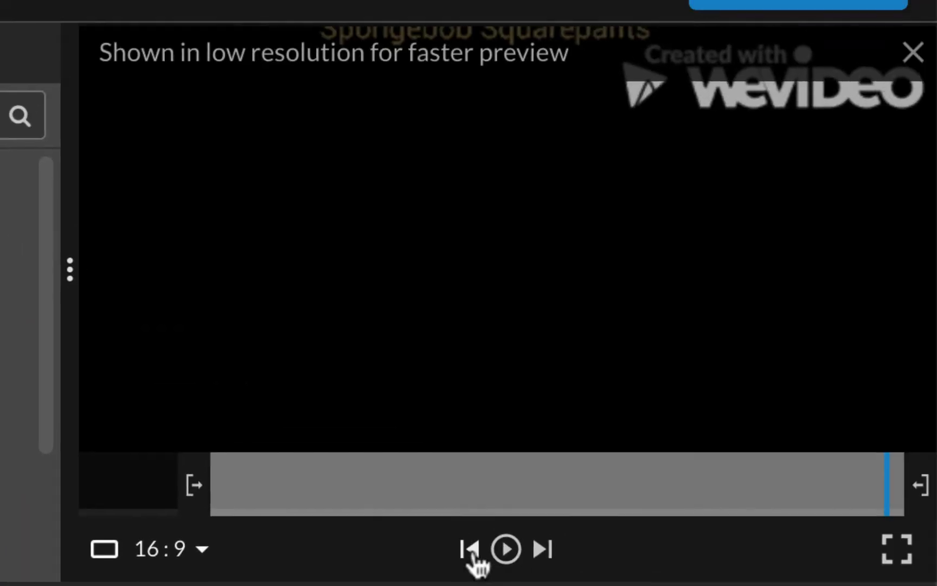
{"action": "left_click", "coordinate": [471, 552]}
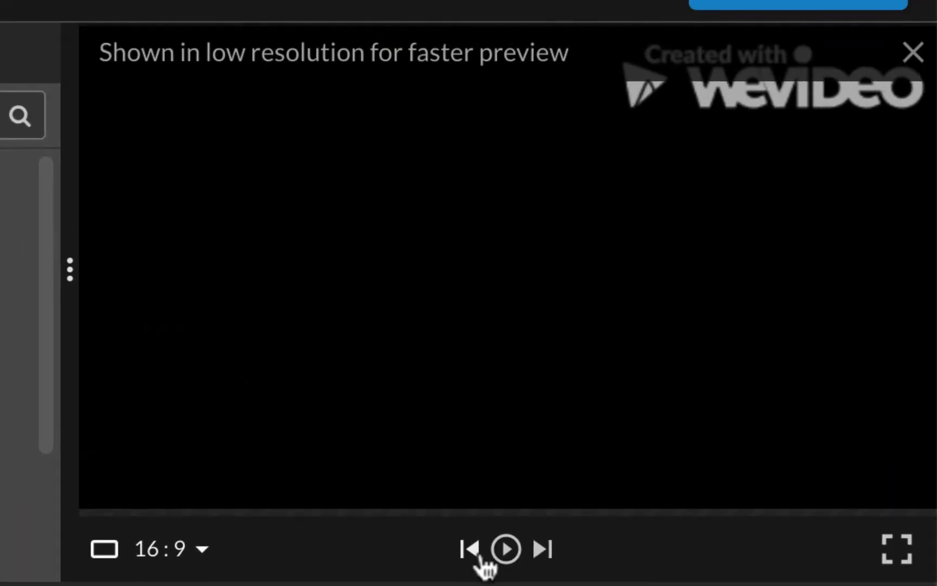
{"action": "left_click", "coordinate": [507, 548]}
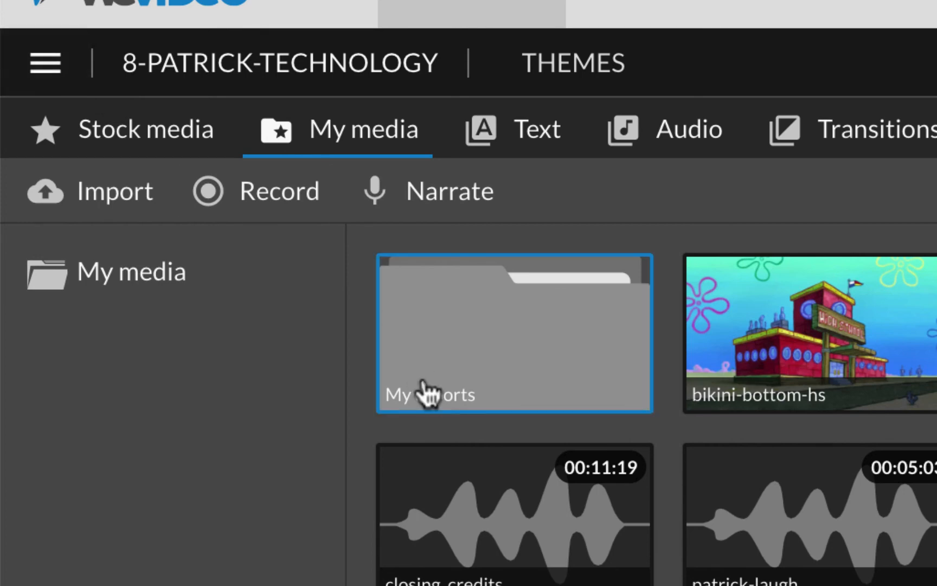
Save the project and export it as an SD 852x480 video with the "This is Patrick" frame as its thumbnail.
{"action": "left_click", "coordinate": [39, 81]}
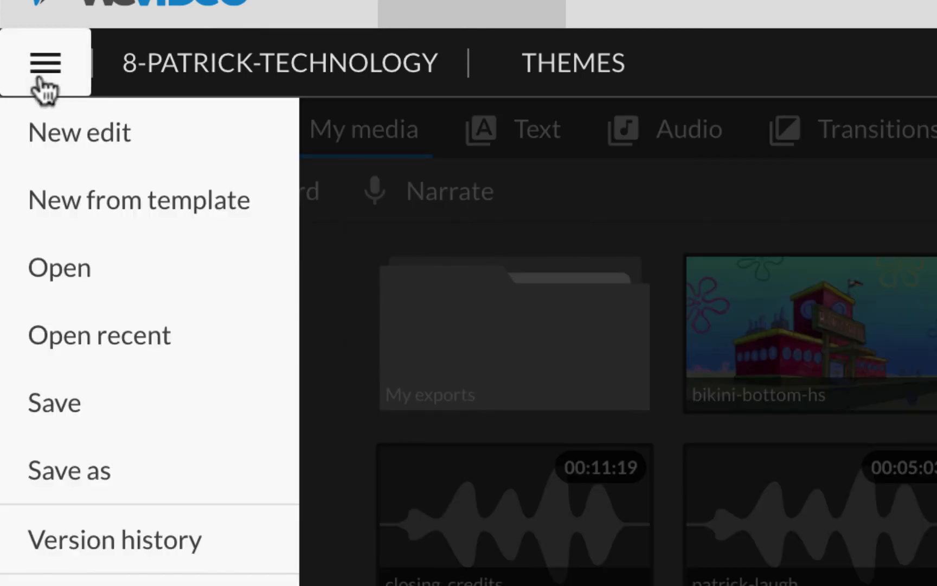
{"action": "left_click", "coordinate": [75, 412]}
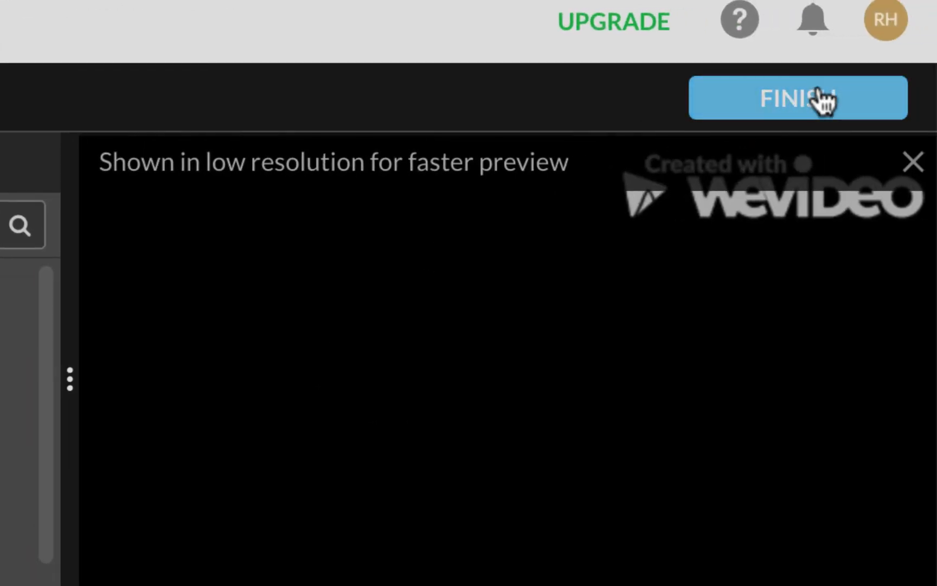
{"action": "left_click", "coordinate": [820, 98]}
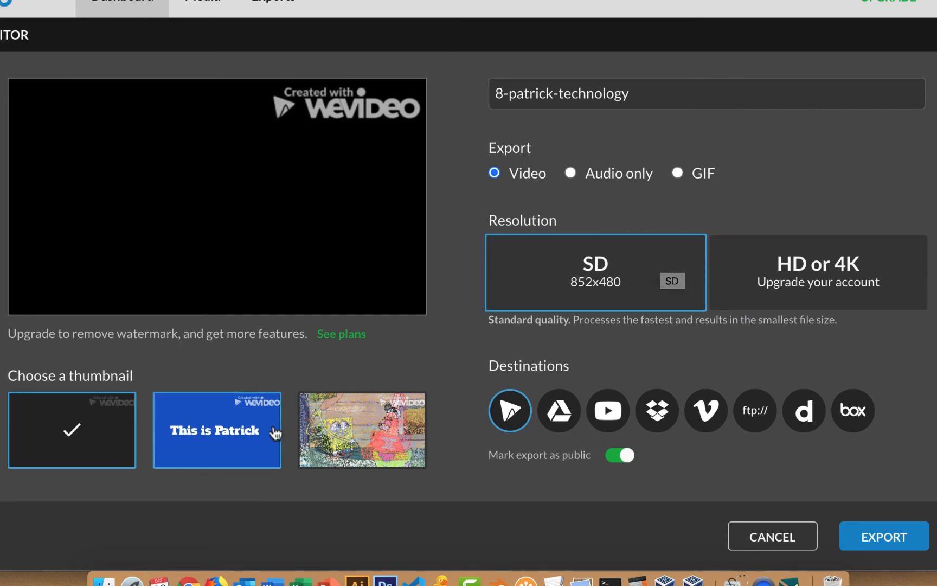
{"action": "left_click", "coordinate": [245, 427]}
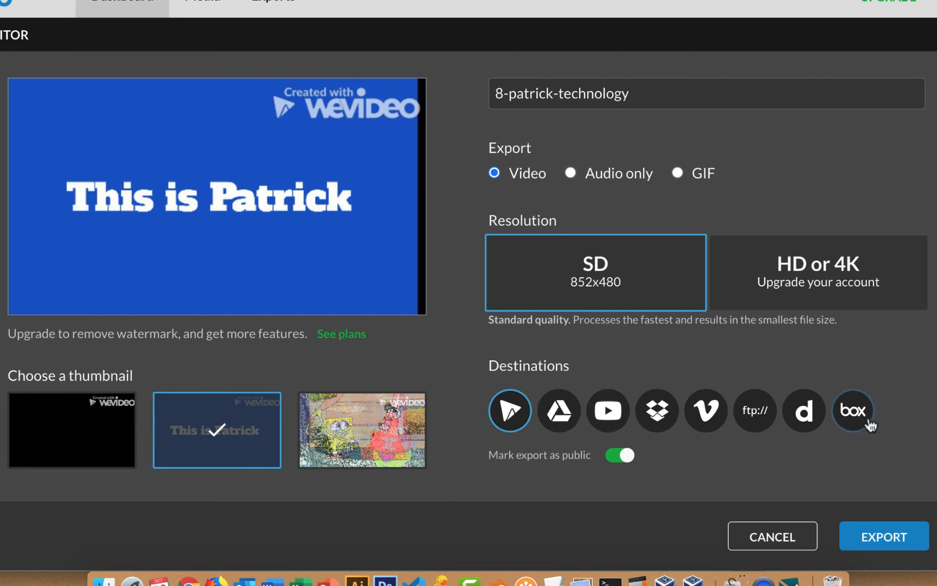
{"action": "left_click", "coordinate": [893, 540]}
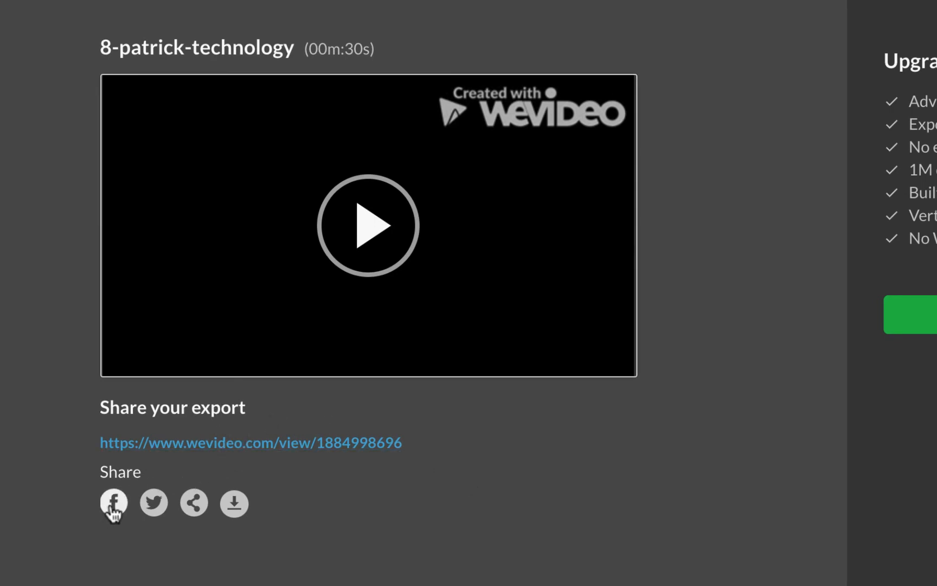
Copy the exported video's share link to the clipboard and close the sharing dialog.
{"action": "left_click", "coordinate": [194, 503]}
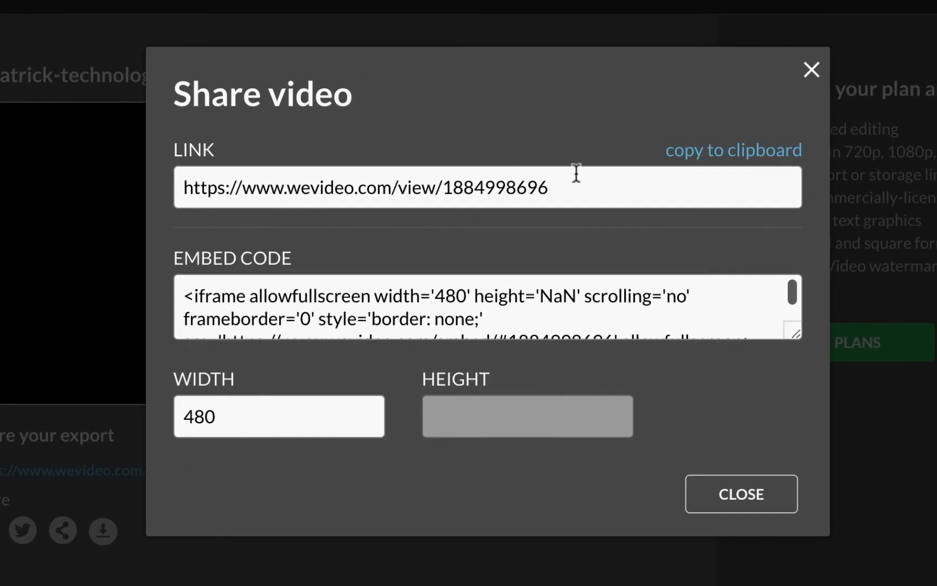
{"action": "left_click", "coordinate": [771, 157]}
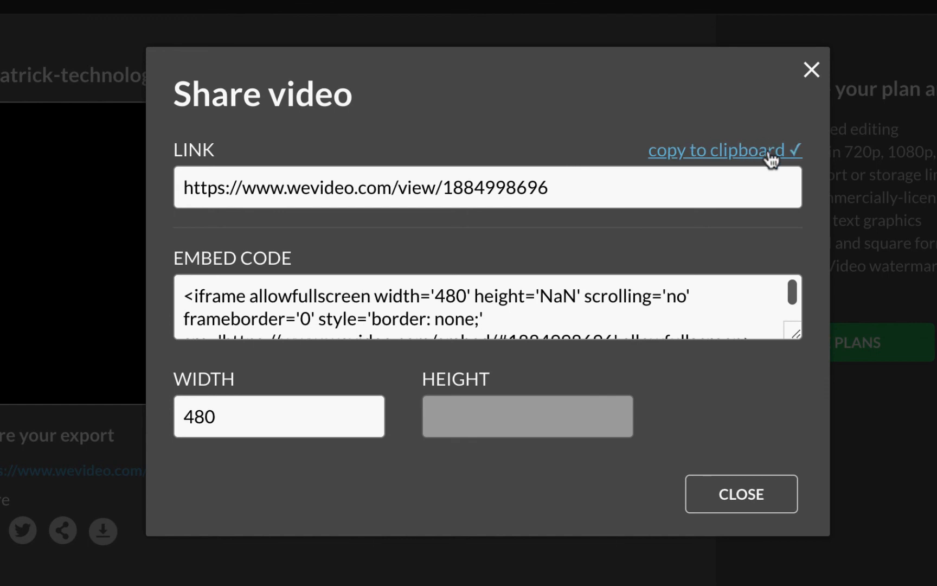
{"action": "left_click", "coordinate": [745, 491]}
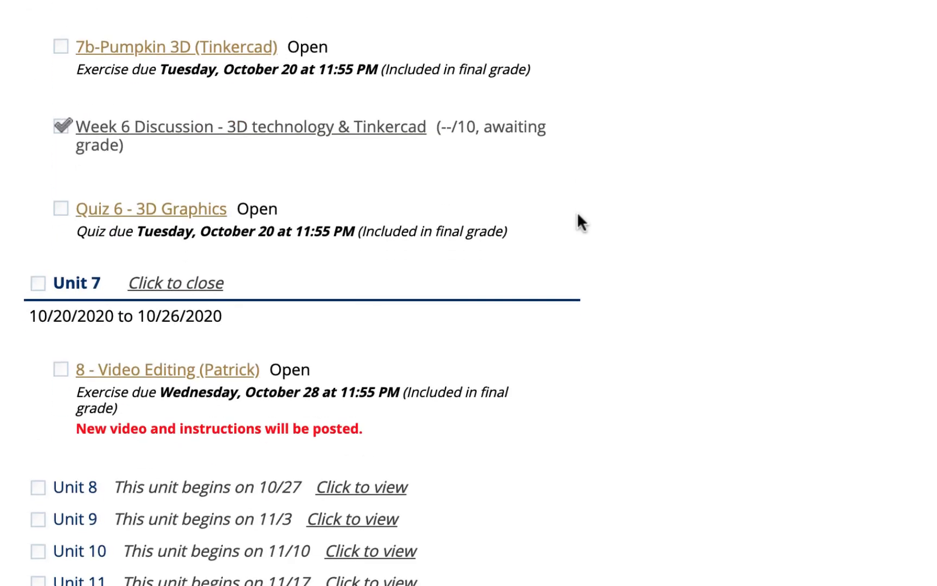
Open the "8 - Video Editing (Patrick)" exercise in Unit 7 and start a new comment on it.
{"action": "scroll", "coordinate": [577, 212], "scroll_direction": "down", "scroll_amount": 1}
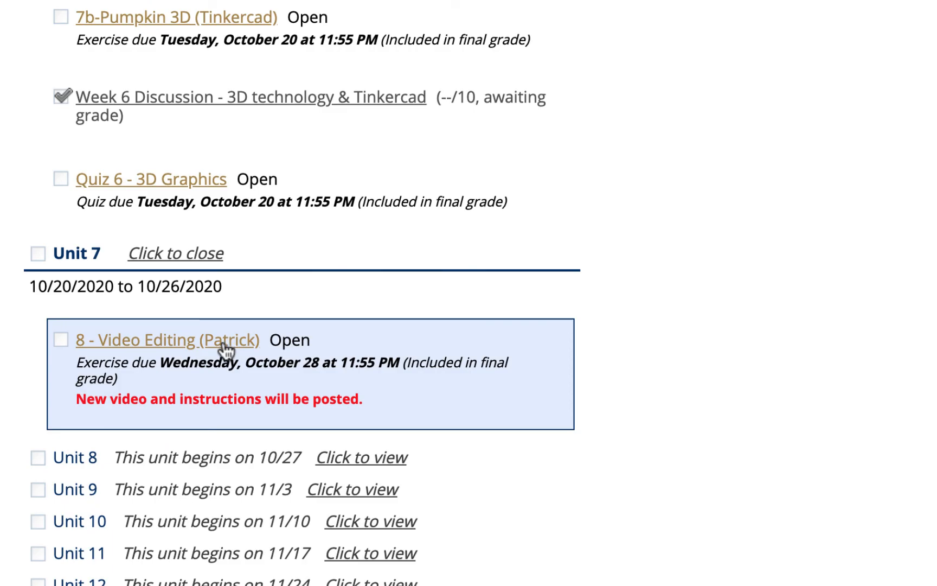
{"action": "left_click", "coordinate": [224, 341]}
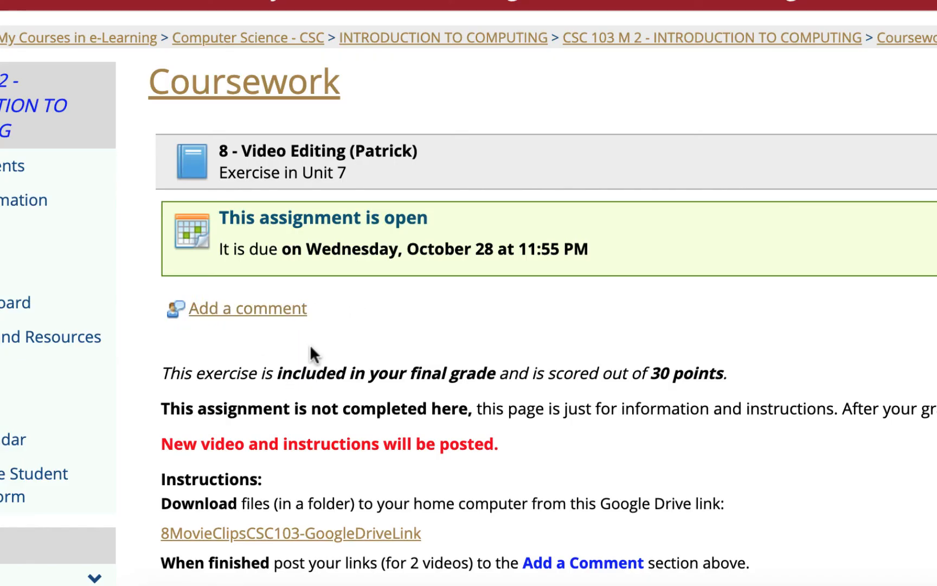
{"action": "left_click", "coordinate": [285, 311]}
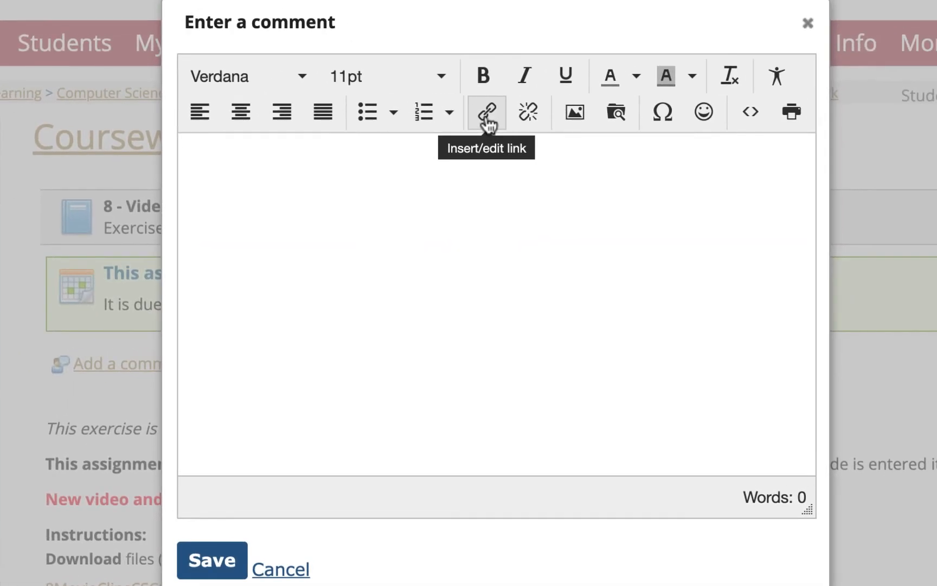
Start a link in the comment with the copied WeVideo share address as its URL and "patrick-technology" as display text.
{"action": "left_click", "coordinate": [602, 56]}
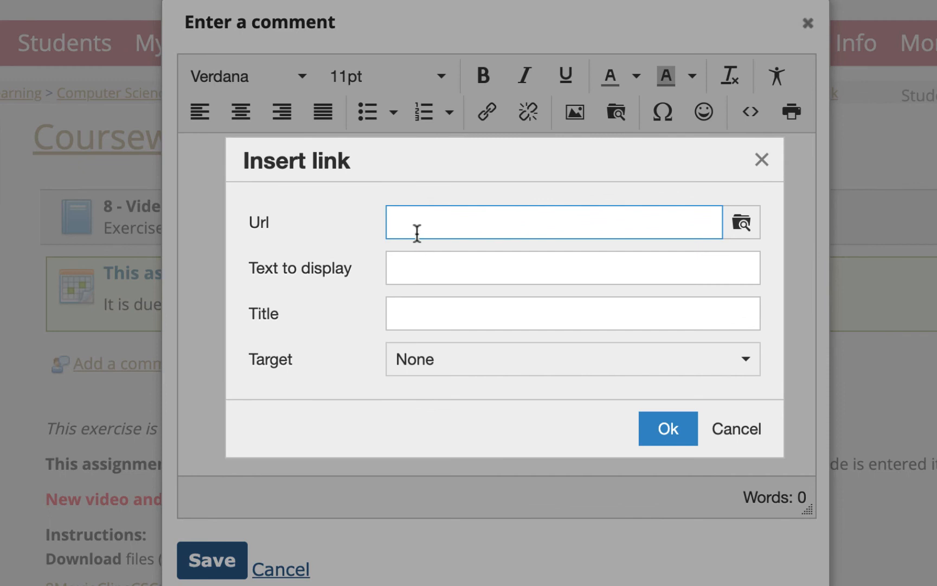
{"action": "key", "text": "ctrl+v"}
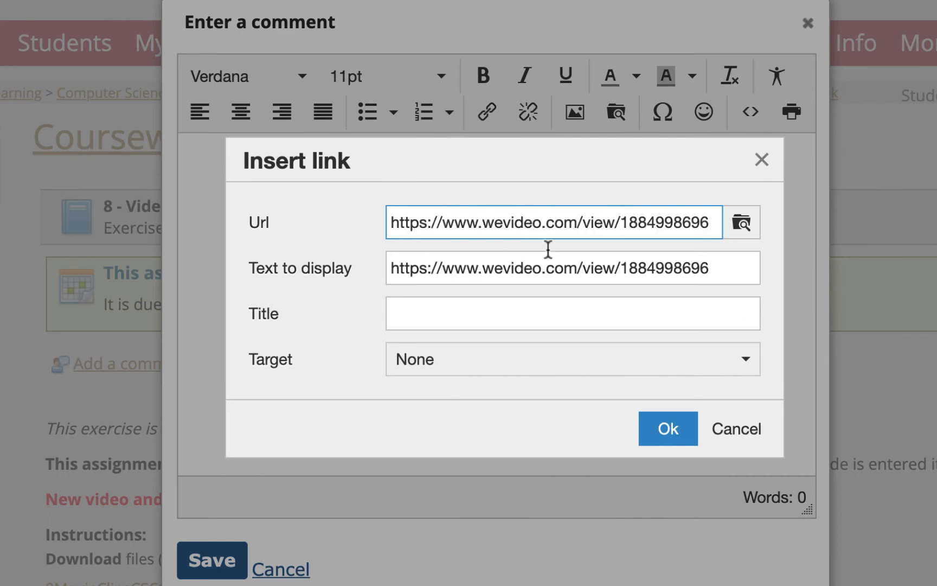
{"action": "left_click", "coordinate": [731, 269]}
{"action": "left_click_drag", "start_coordinate": [736, 266], "coordinate": [435, 247]}
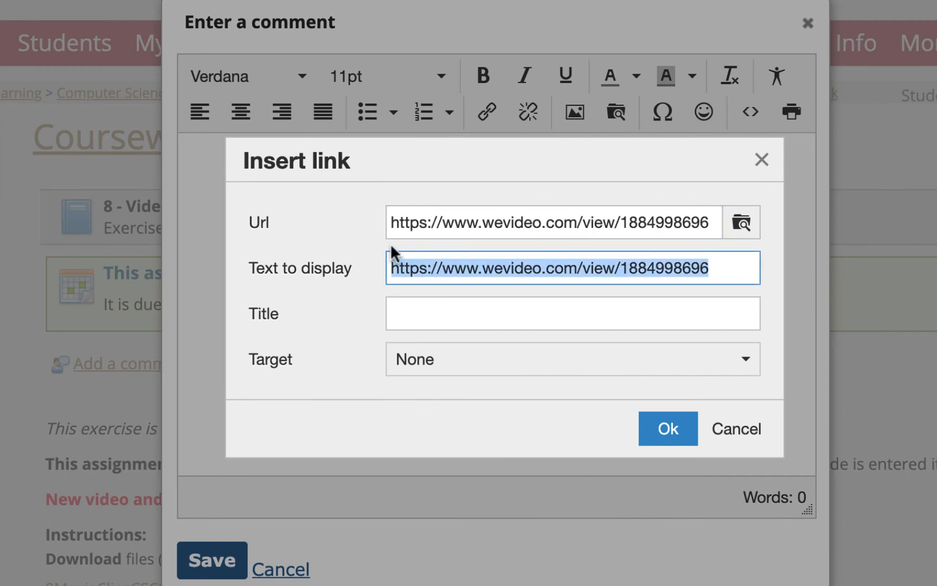
{"action": "type", "text": "patrick-"}
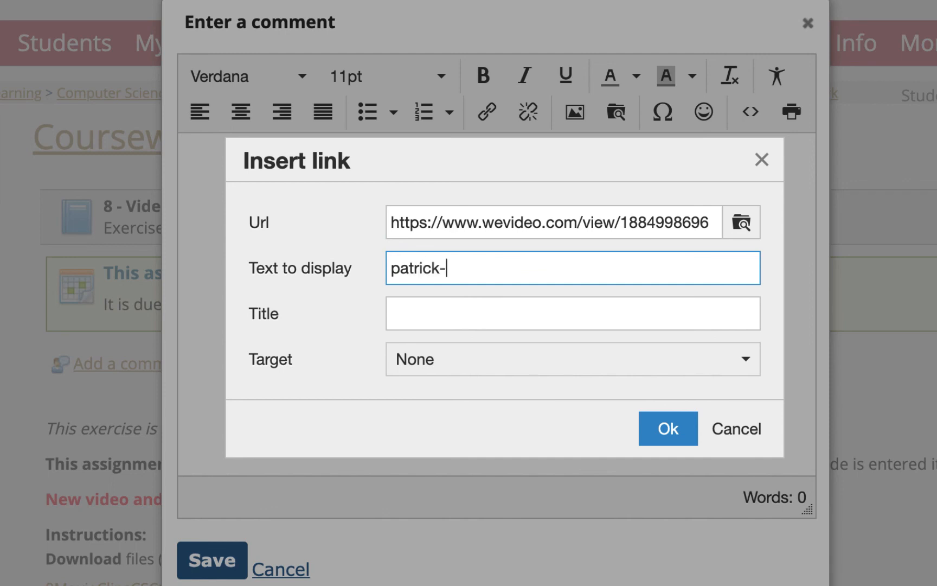
{"action": "type", "text": "technology"}
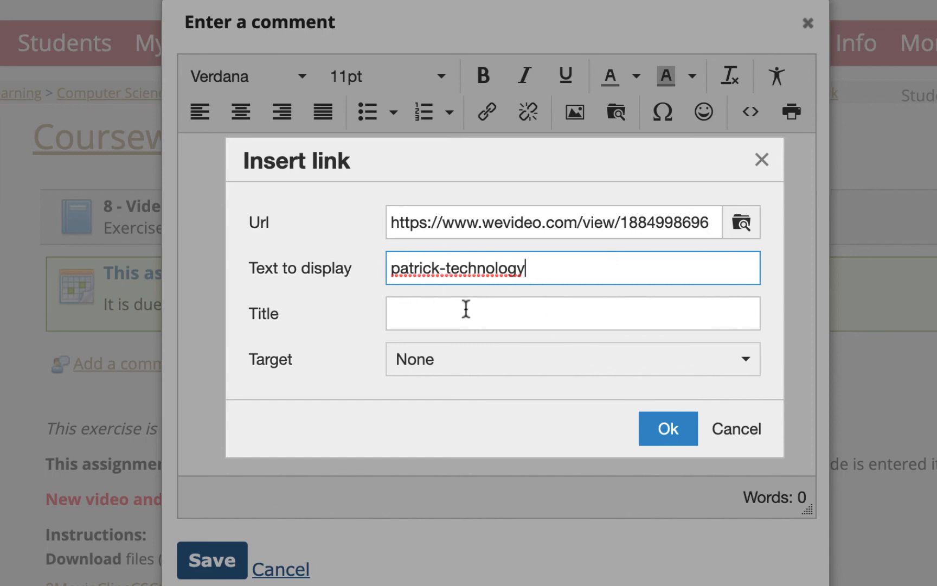
Make the link open in a new window, insert it into the comment and save the comment.
{"action": "left_click", "coordinate": [486, 369]}
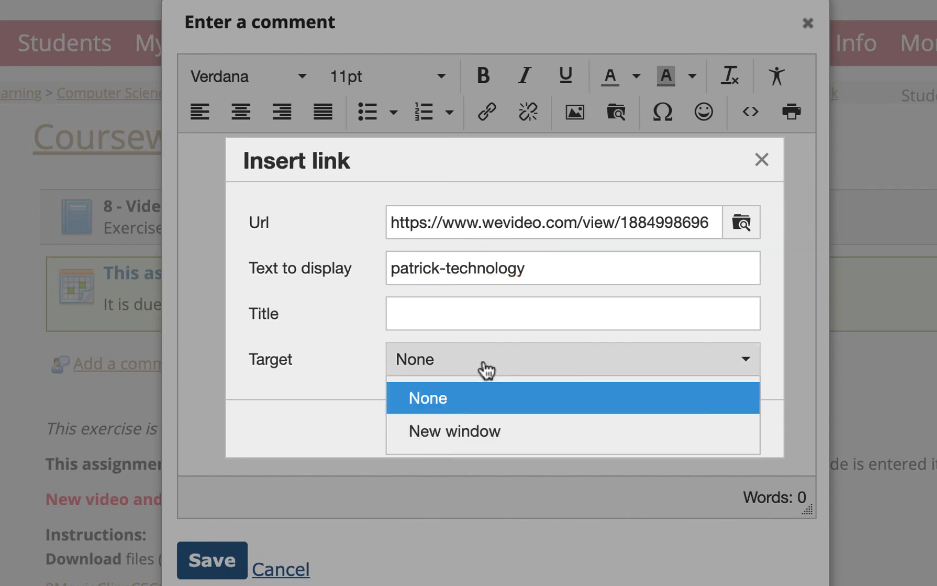
{"action": "left_click", "coordinate": [460, 431]}
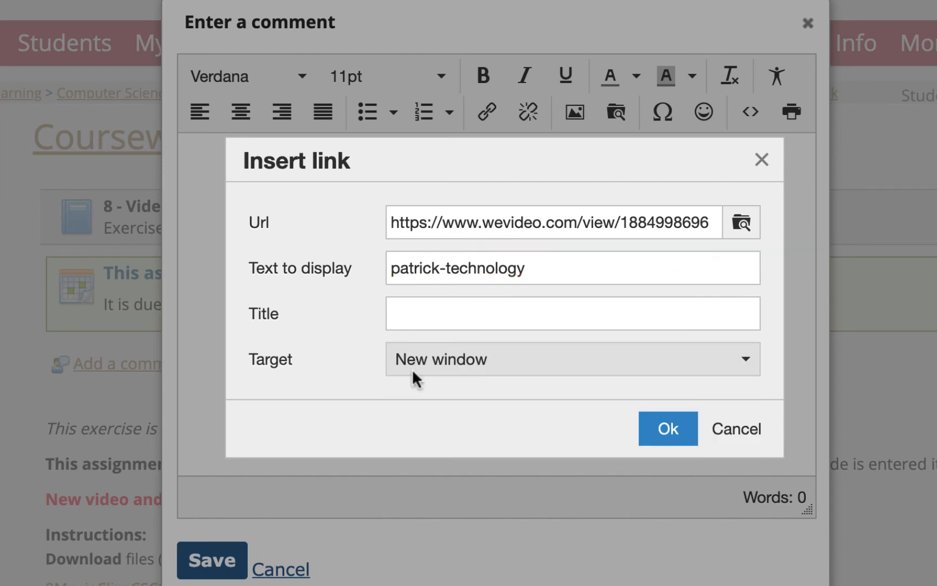
{"action": "left_click", "coordinate": [667, 427]}
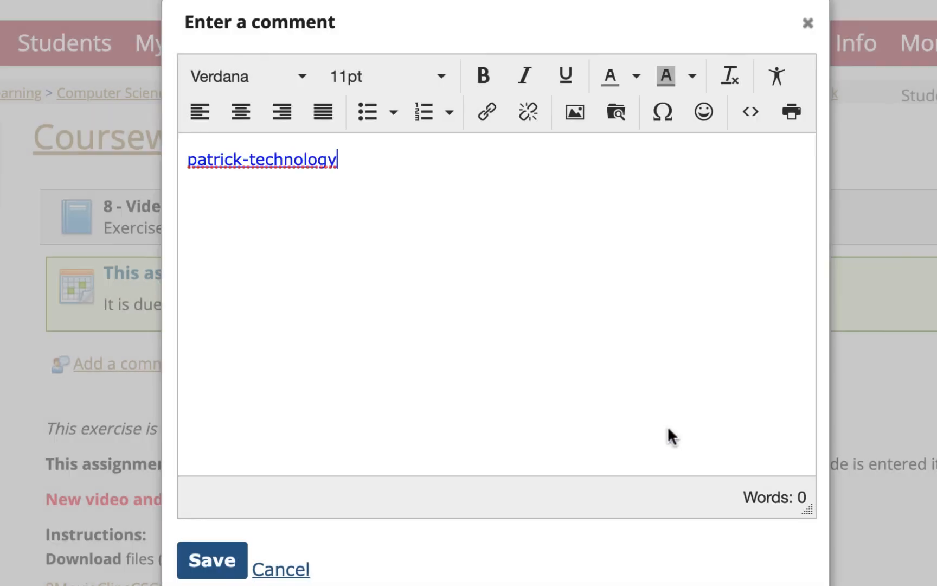
{"action": "left_click", "coordinate": [217, 562]}
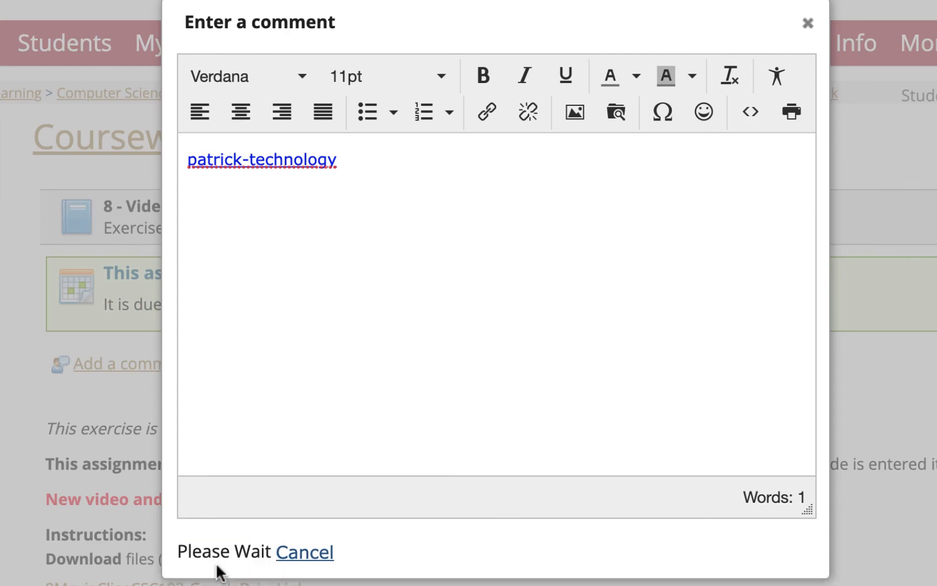